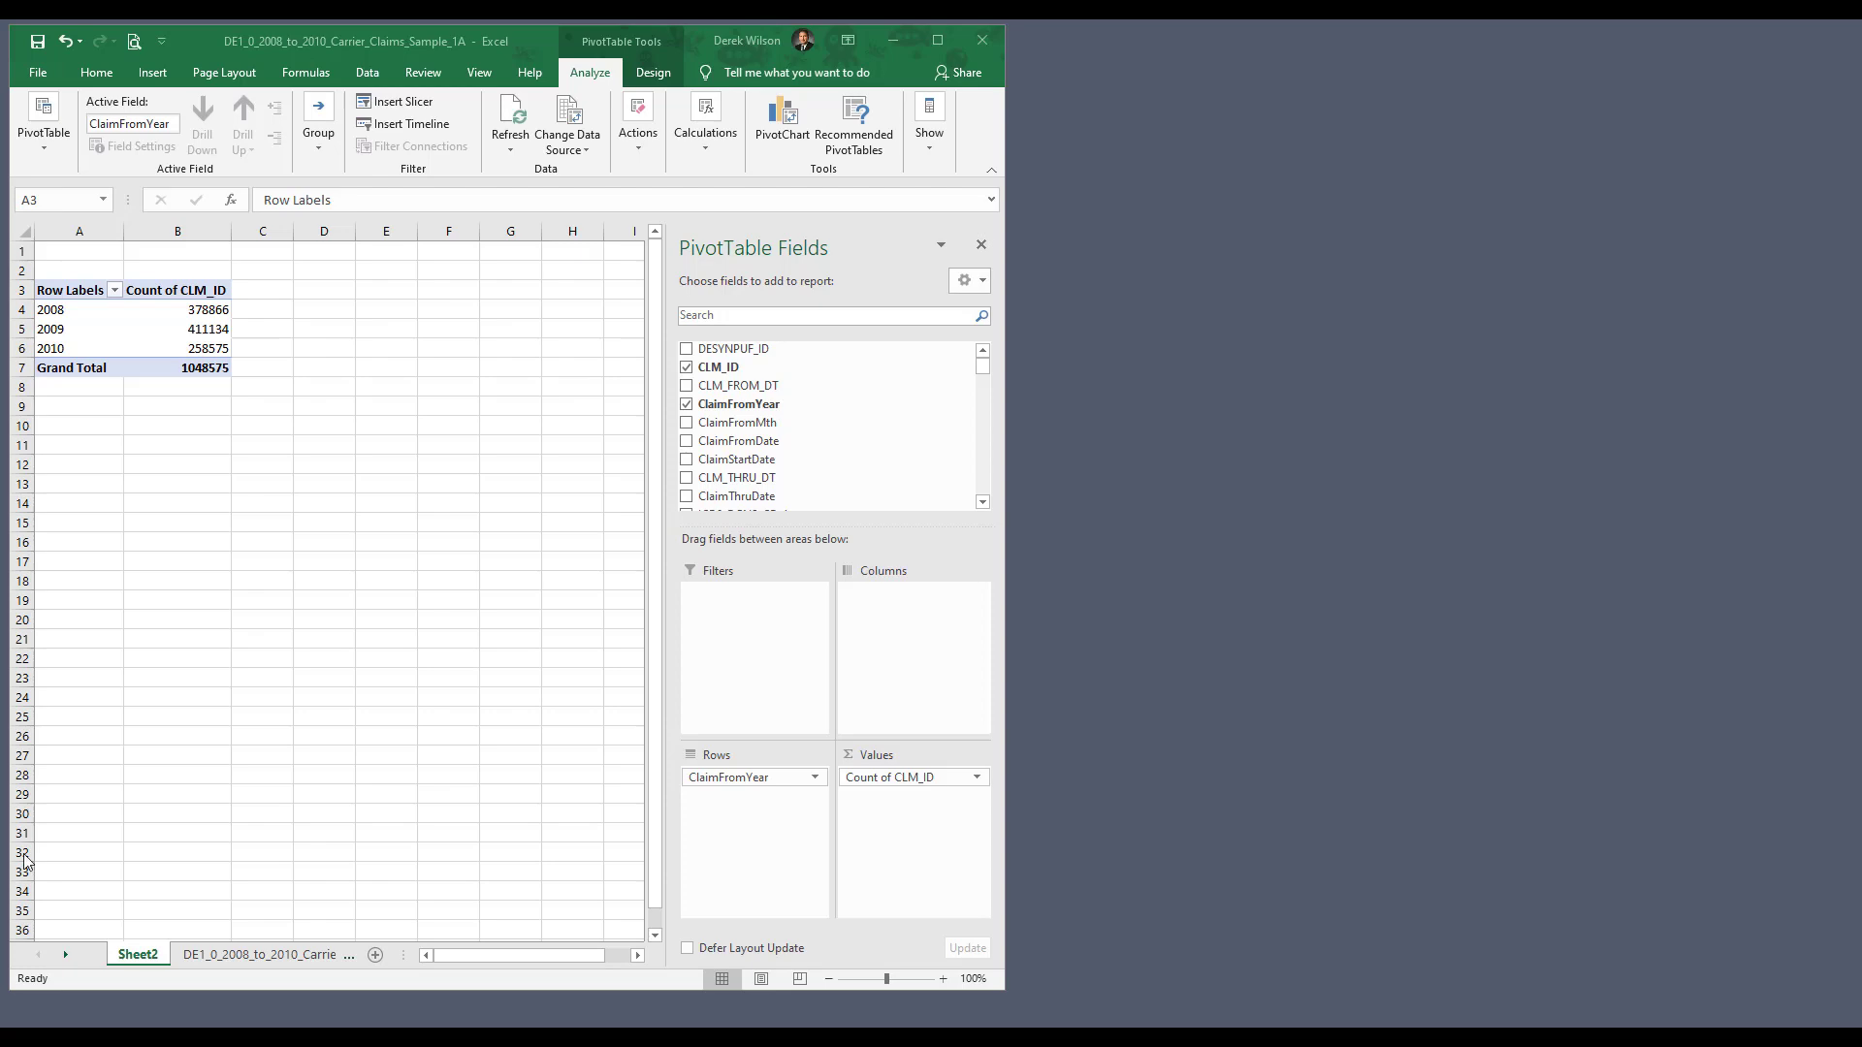
- In Excel, view the raw carrier claims data sheet, then return to the Sheet2 pivot table
left_click(287, 955)
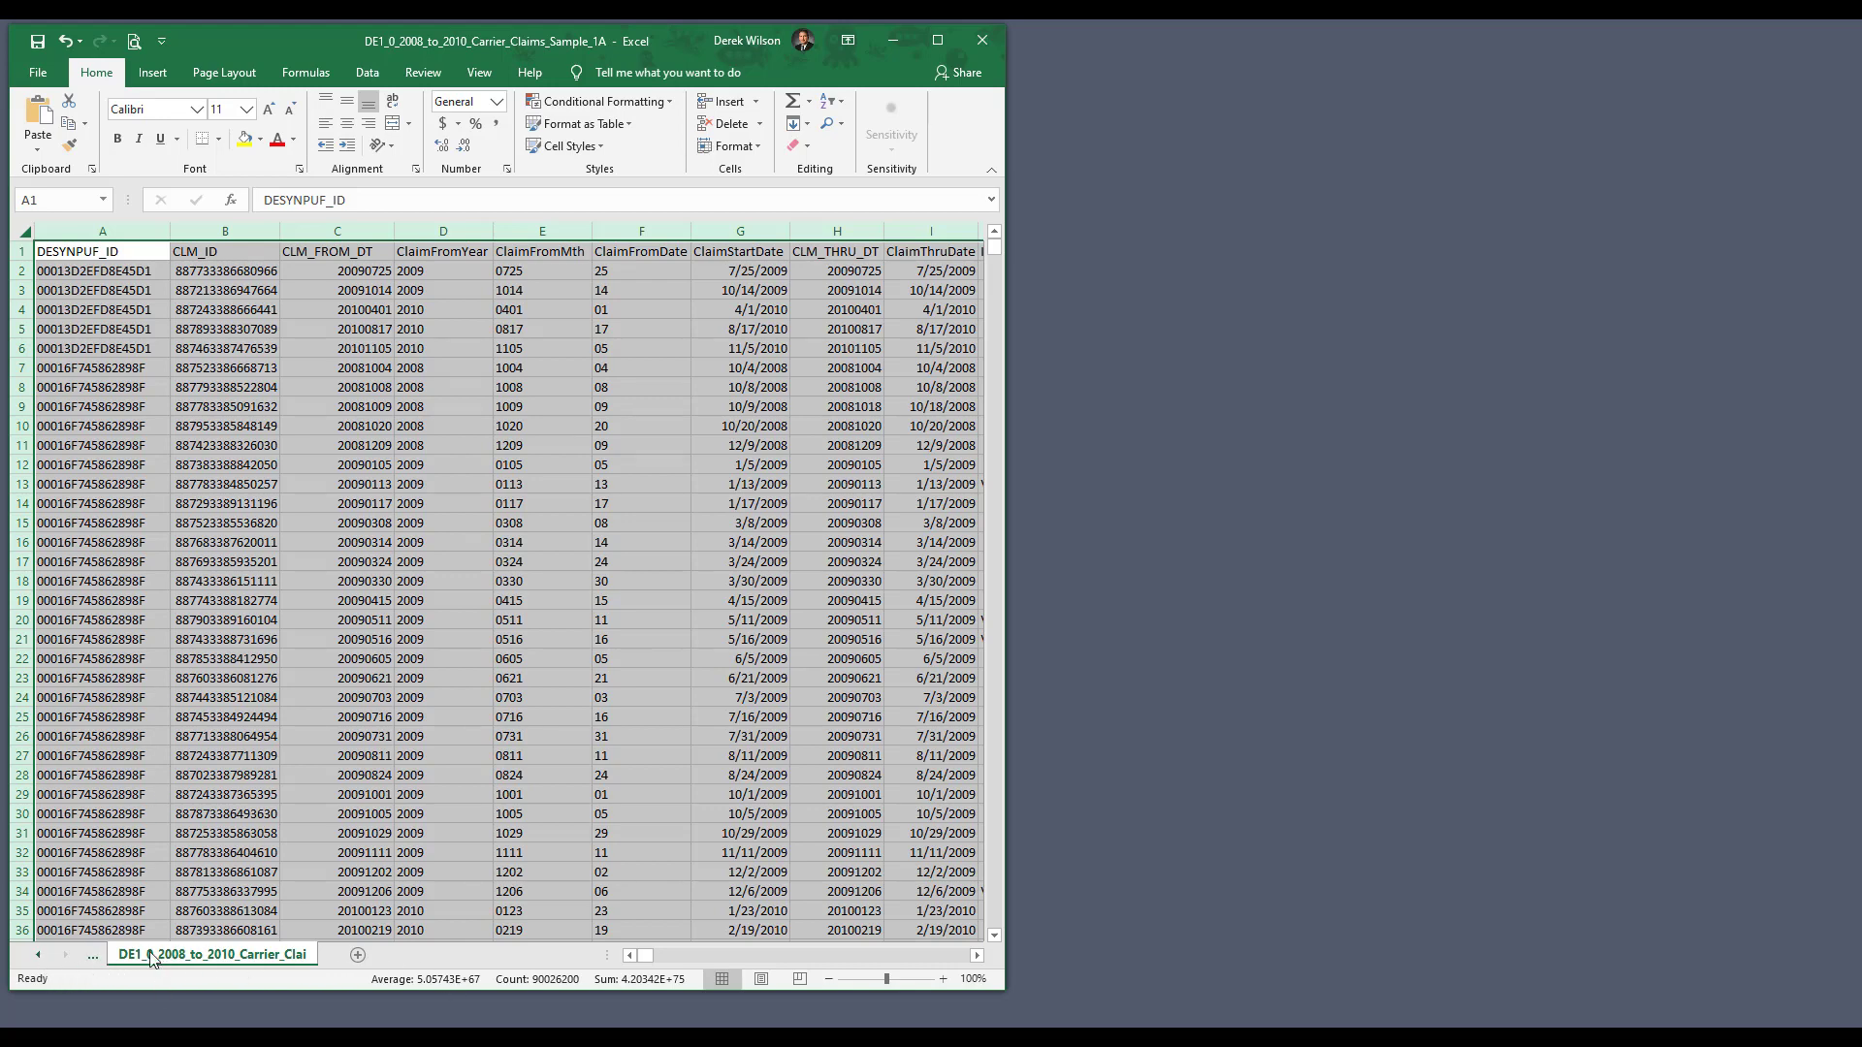
left_click(40, 953)
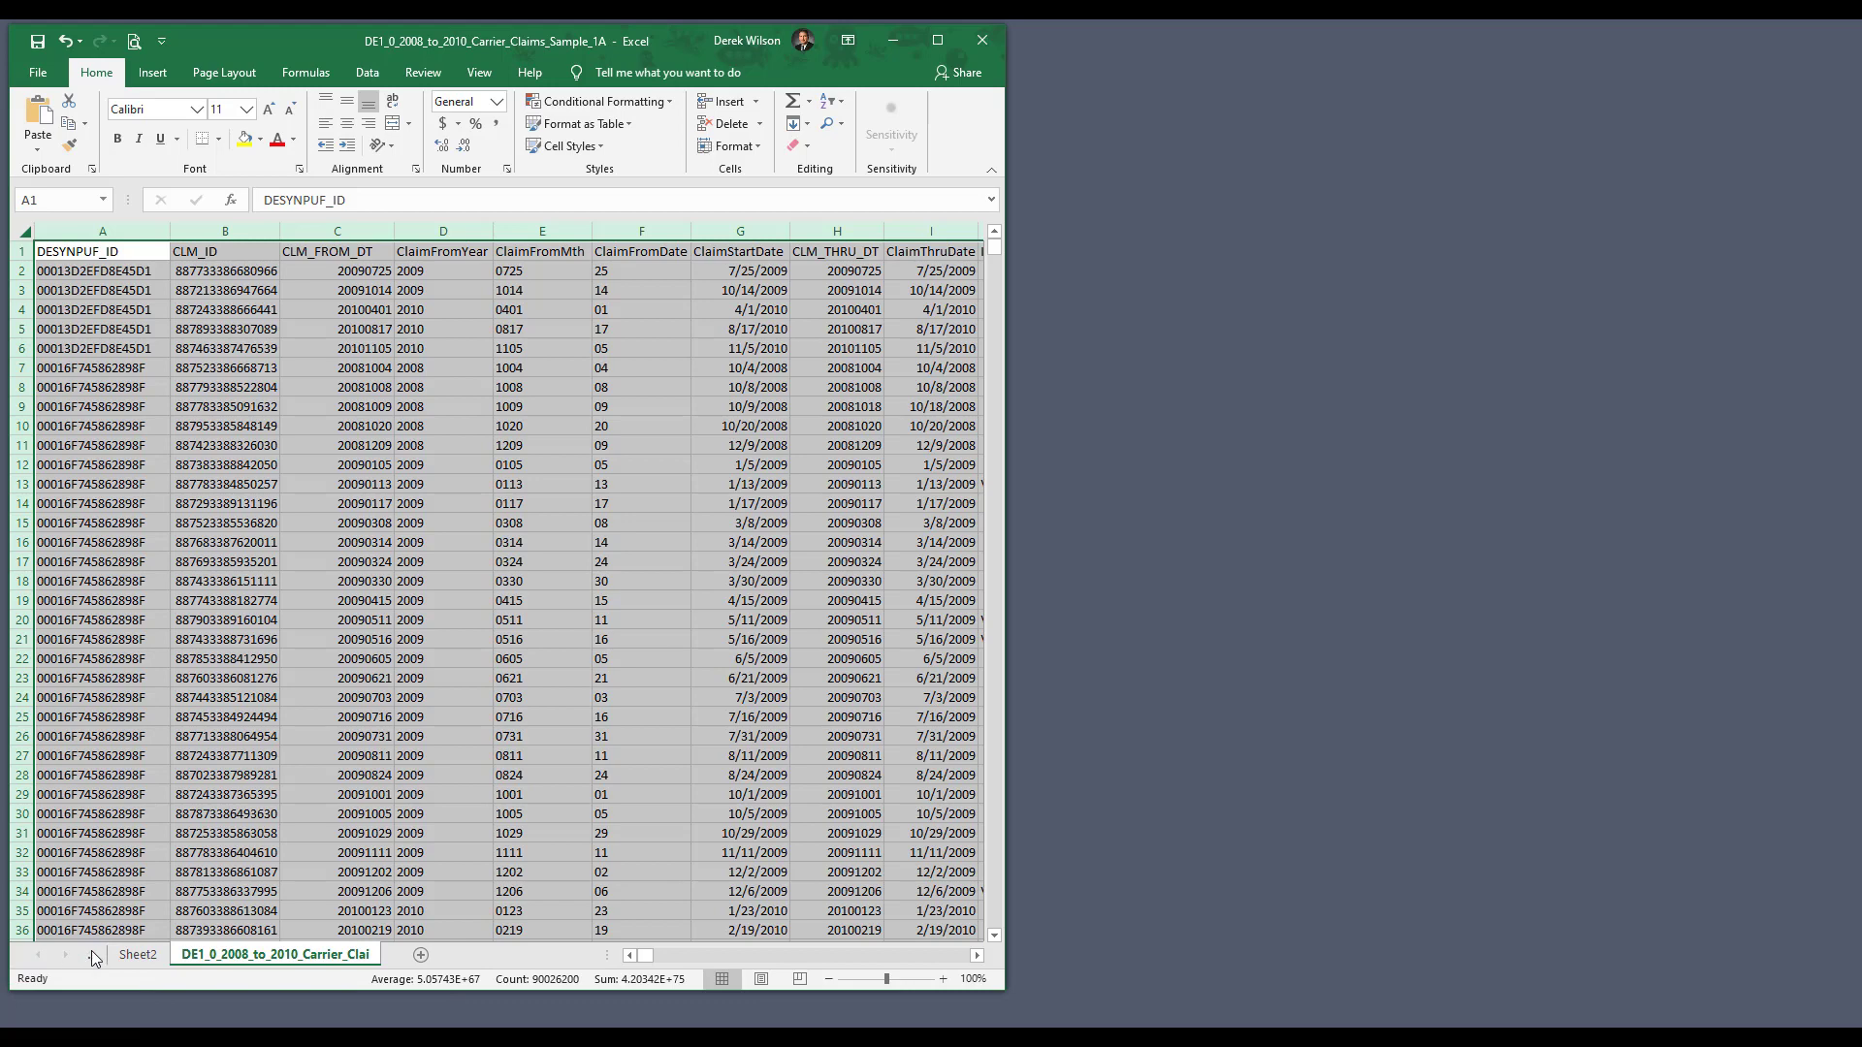
left_click(141, 954)
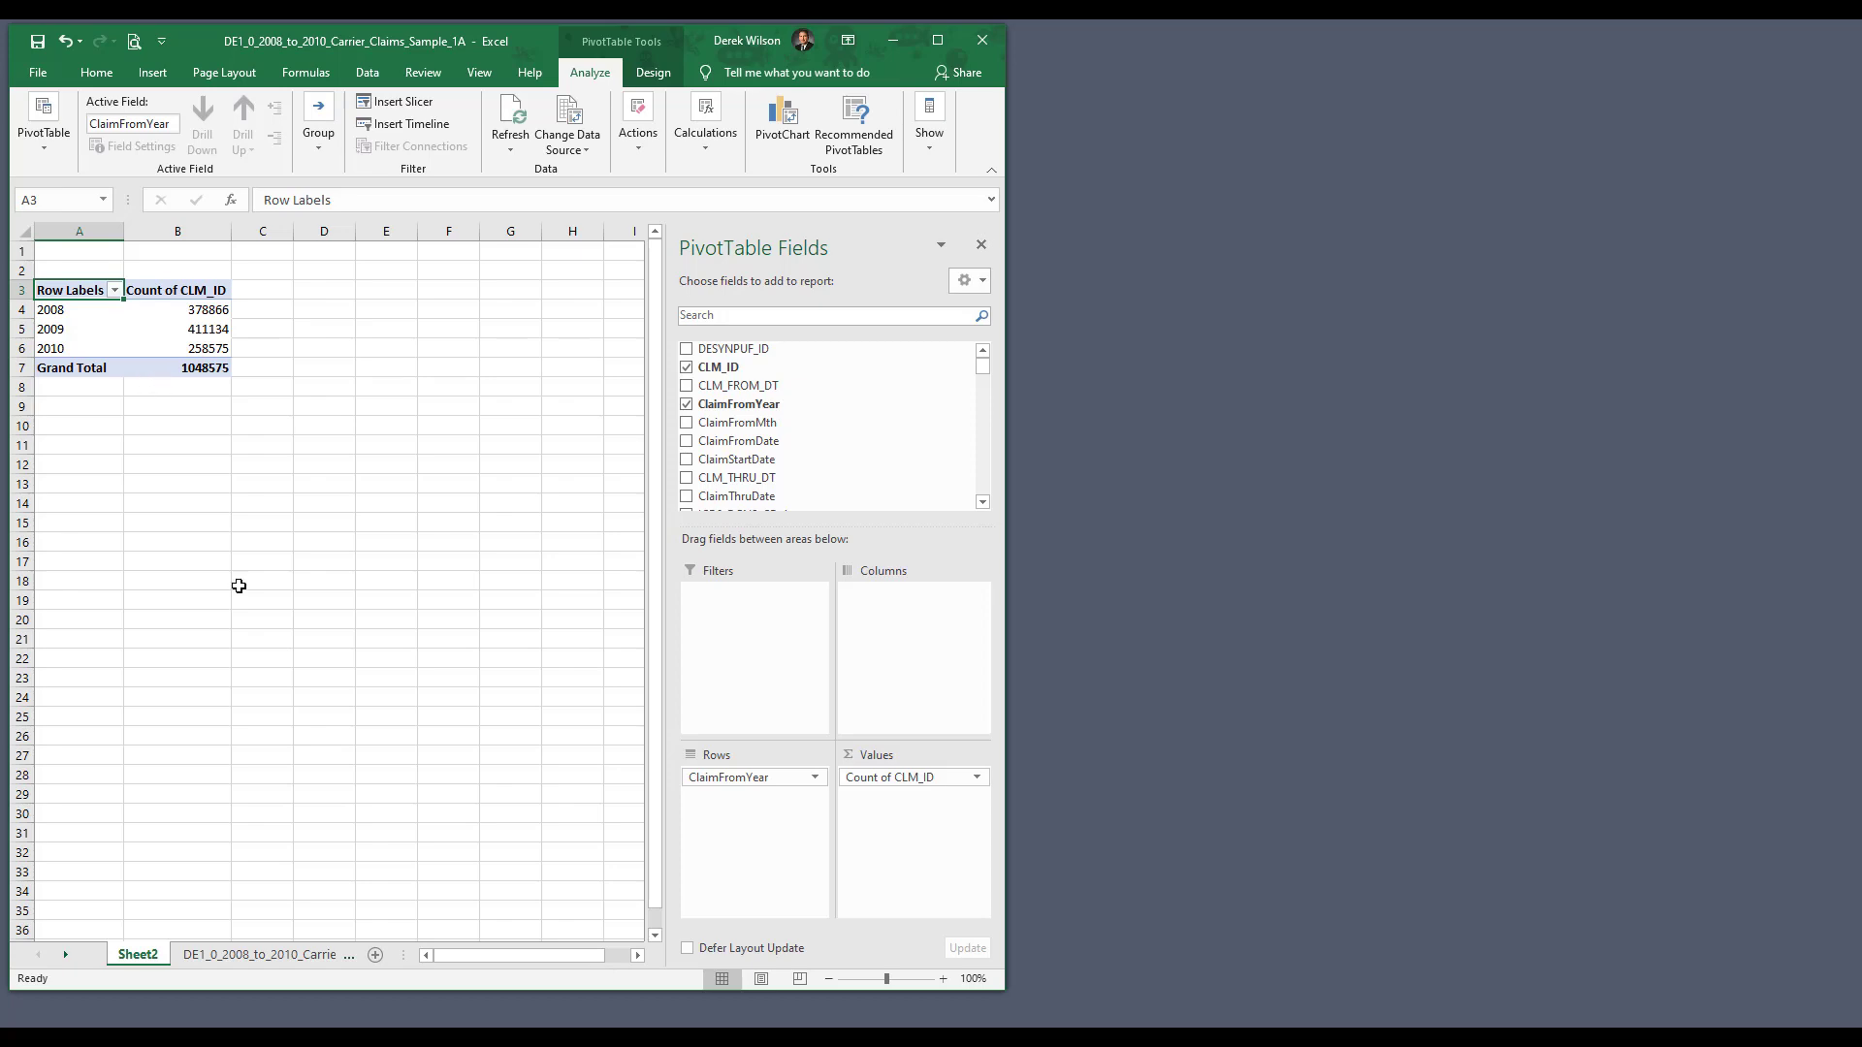
- Minimize Excel and expand the ClaimCnt and Average of PaidAmt chart from years to months
left_click(893, 40)
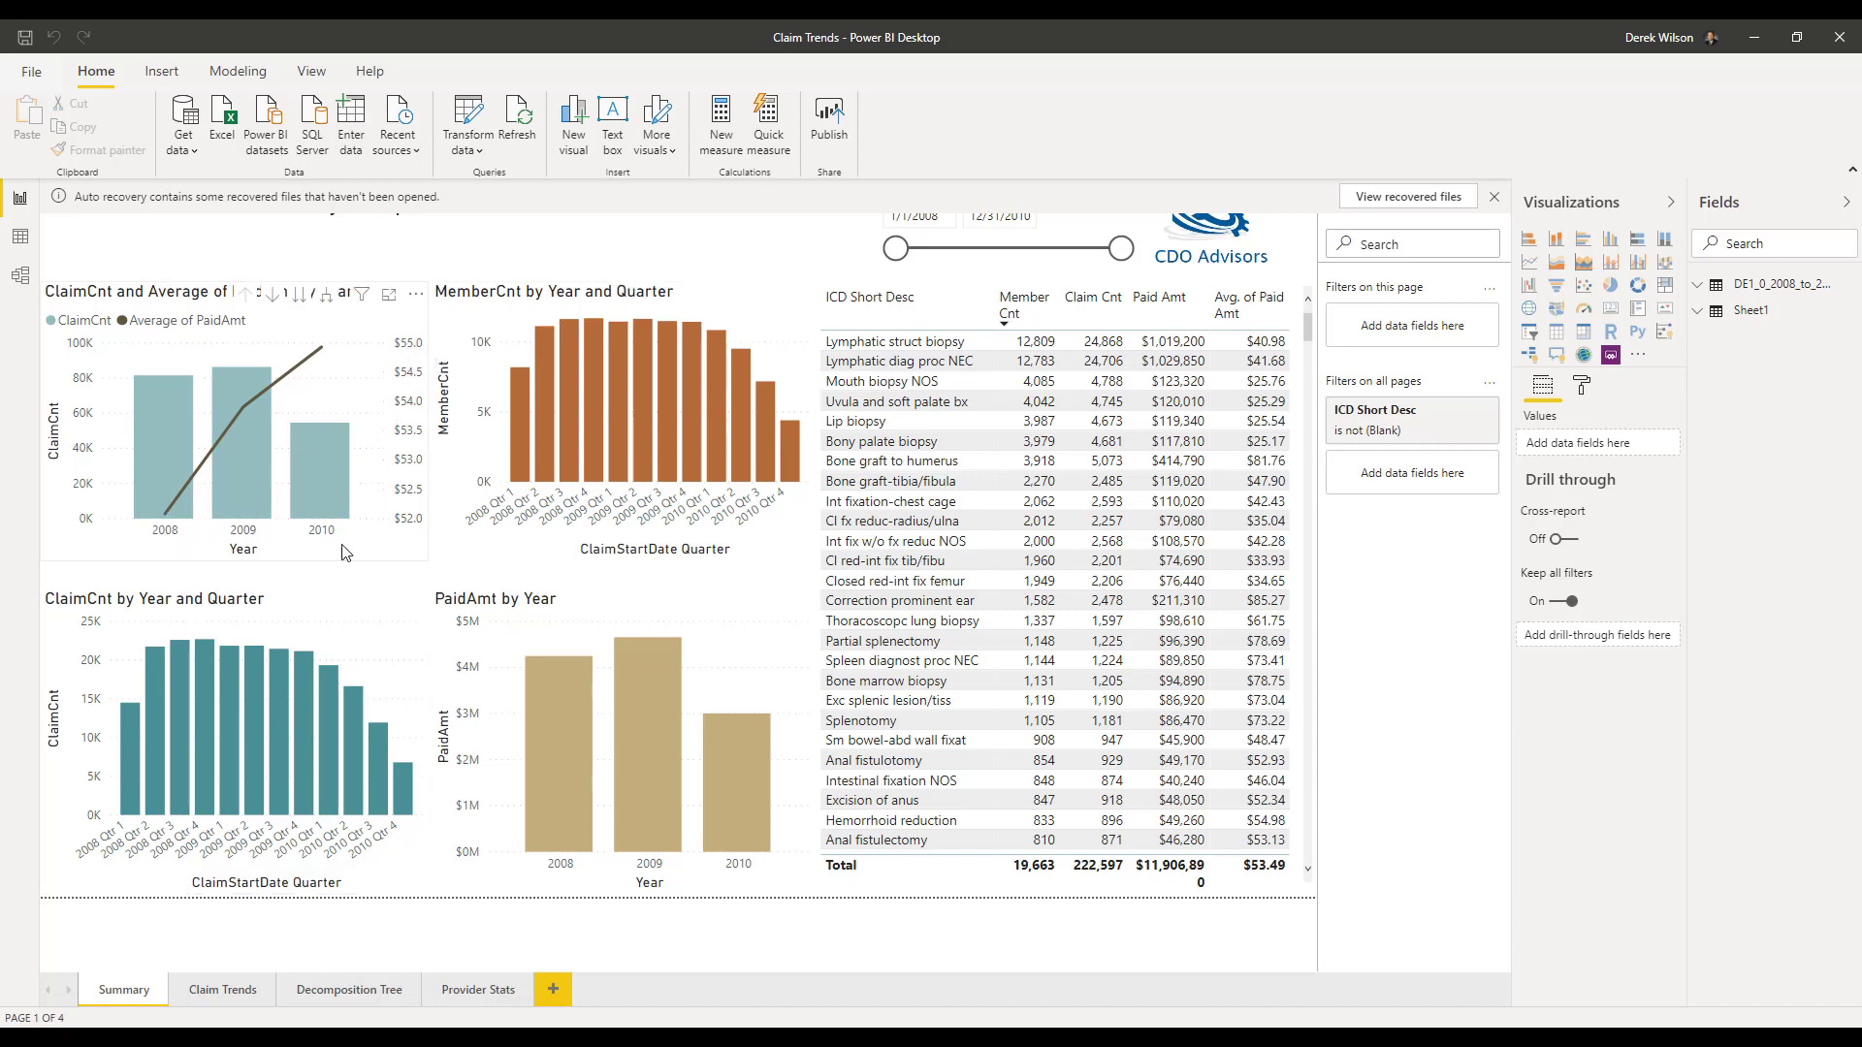
left_click(327, 295)
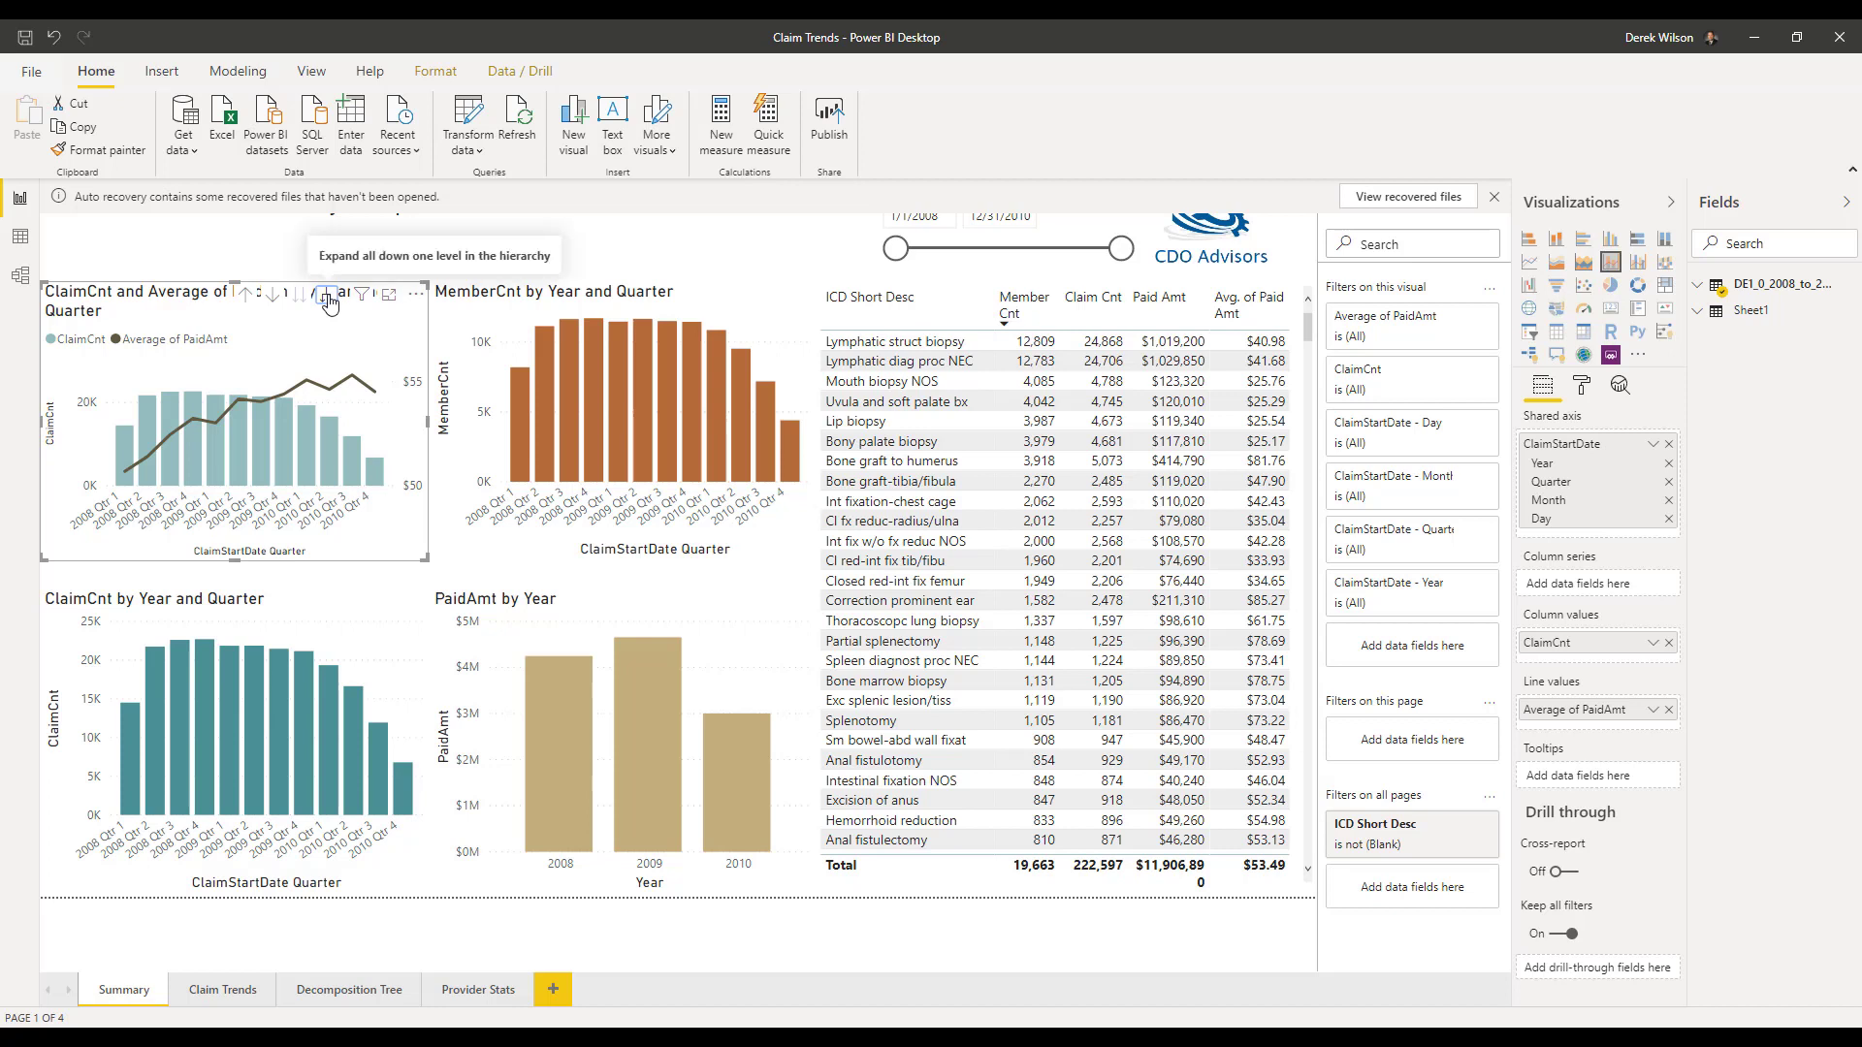
left_click(327, 295)
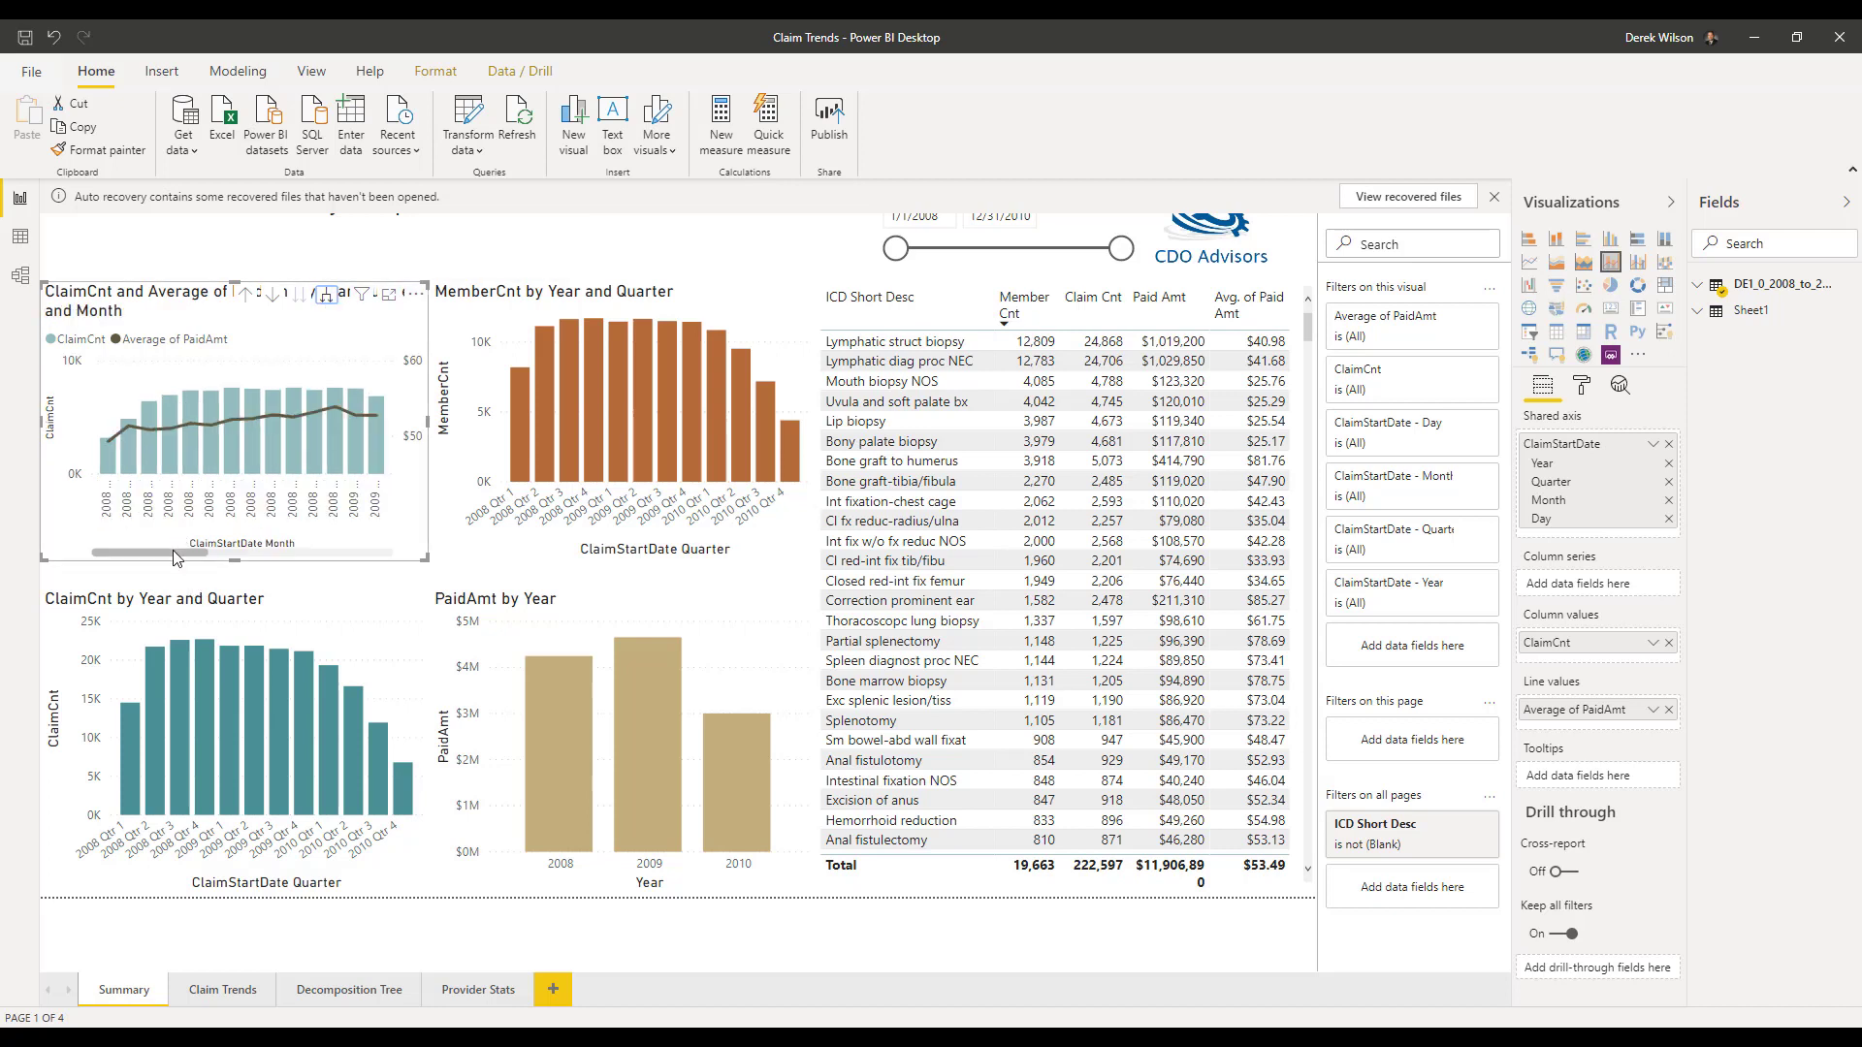
left_click_drag(172, 553, 129, 562)
- View the monthly claims chart in focus mode, then go back to the Summary report
left_click(387, 296)
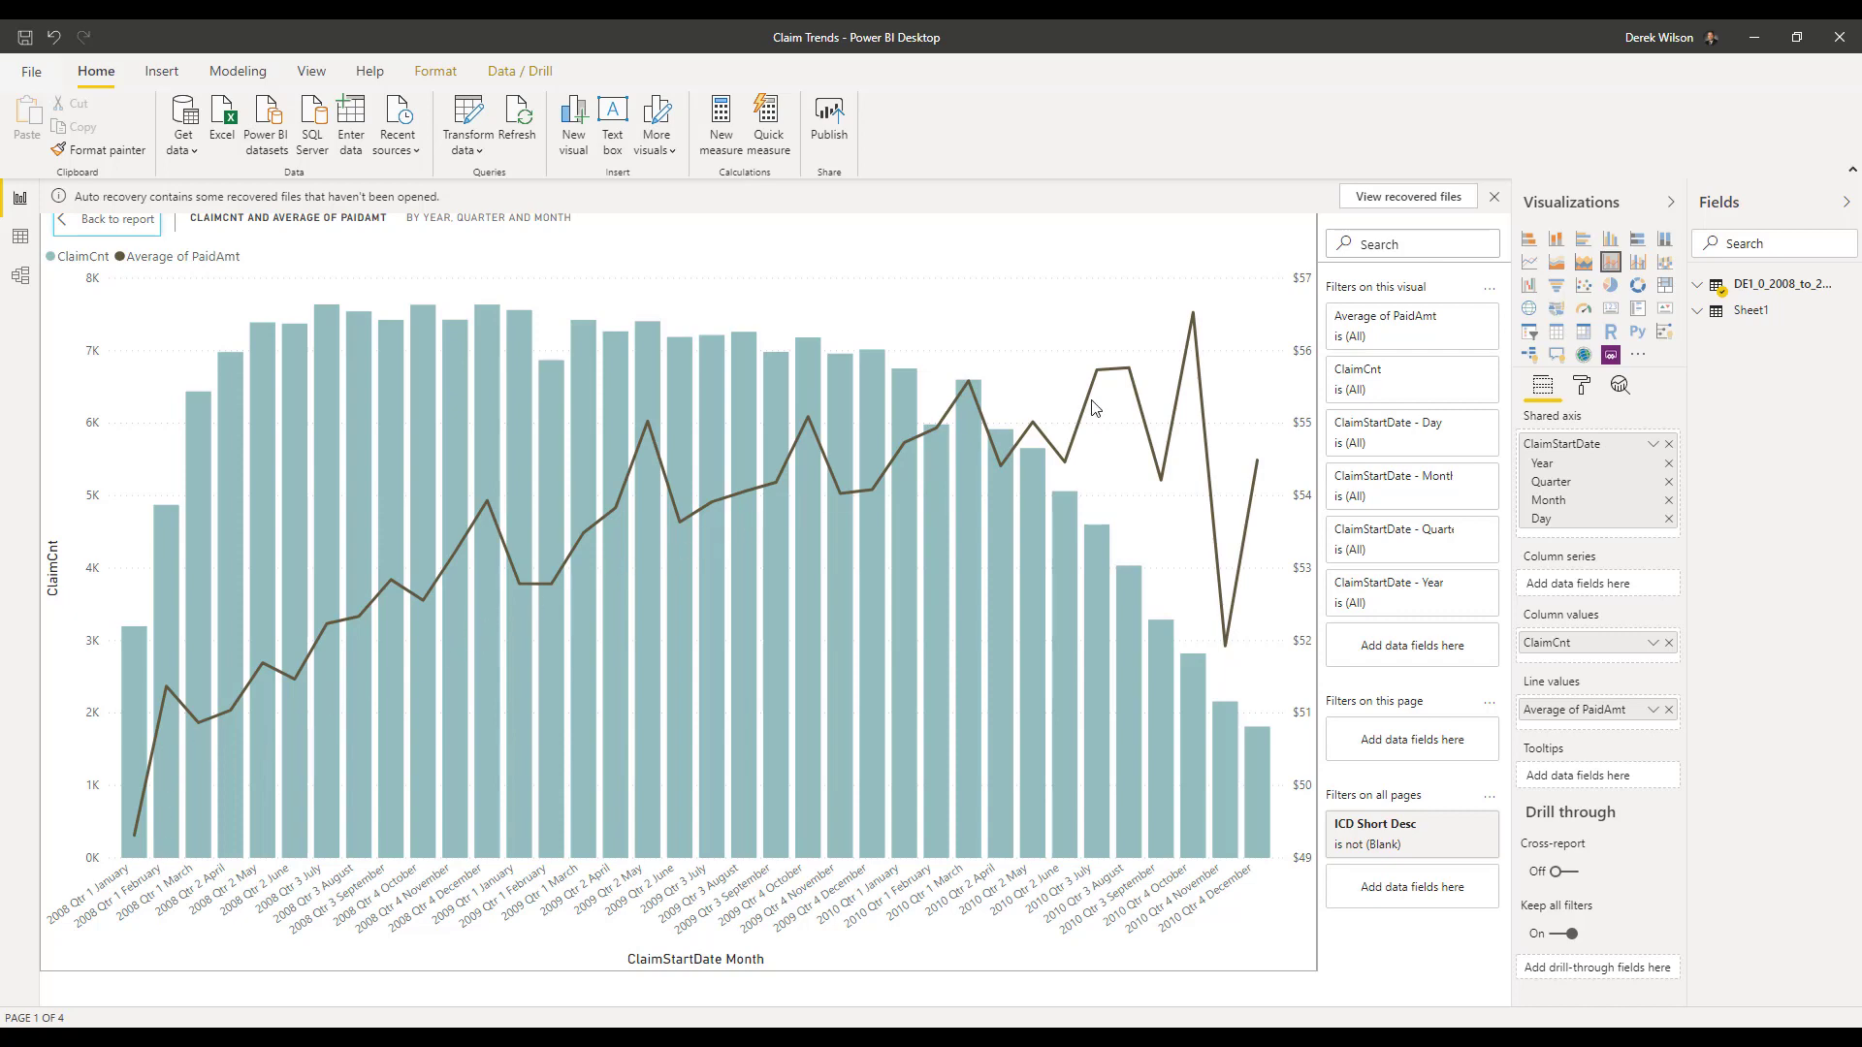
left_click(105, 221)
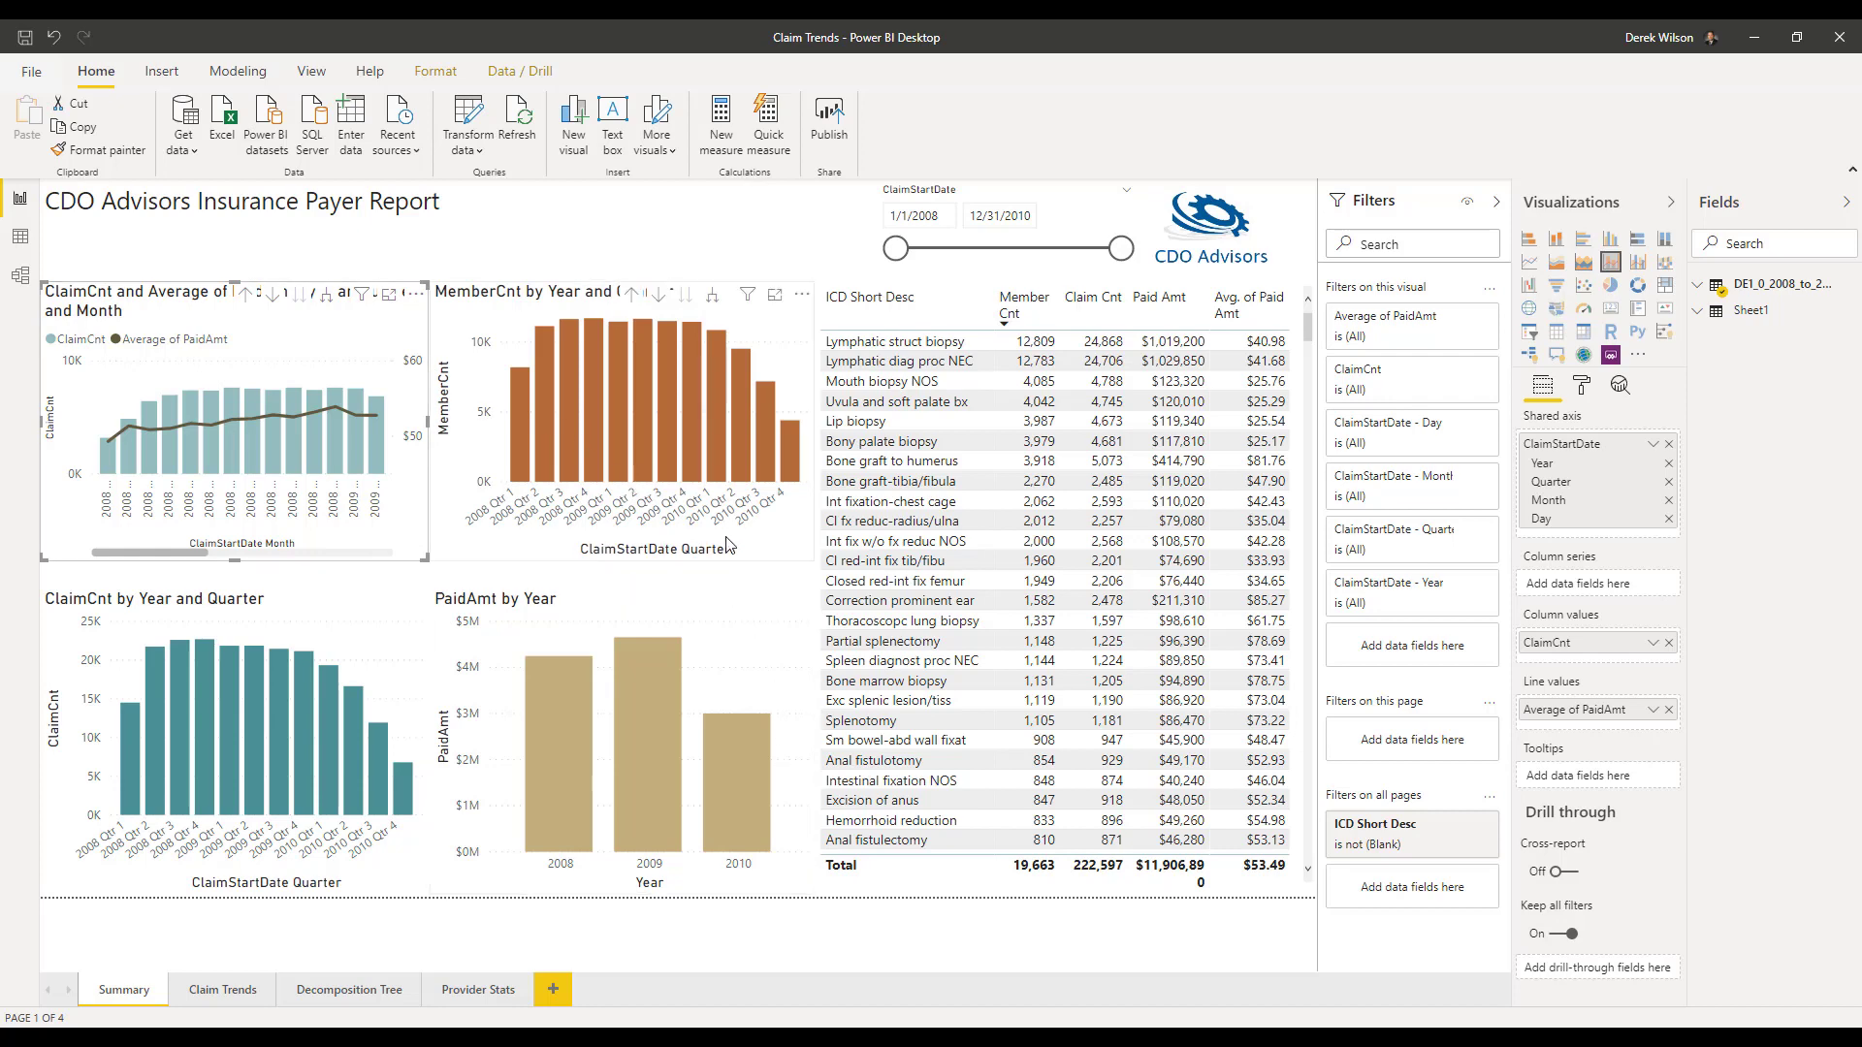
- Cross-filter to 2010 Qtr 1 and drill the first chart back up to quarters
left_click(718, 444)
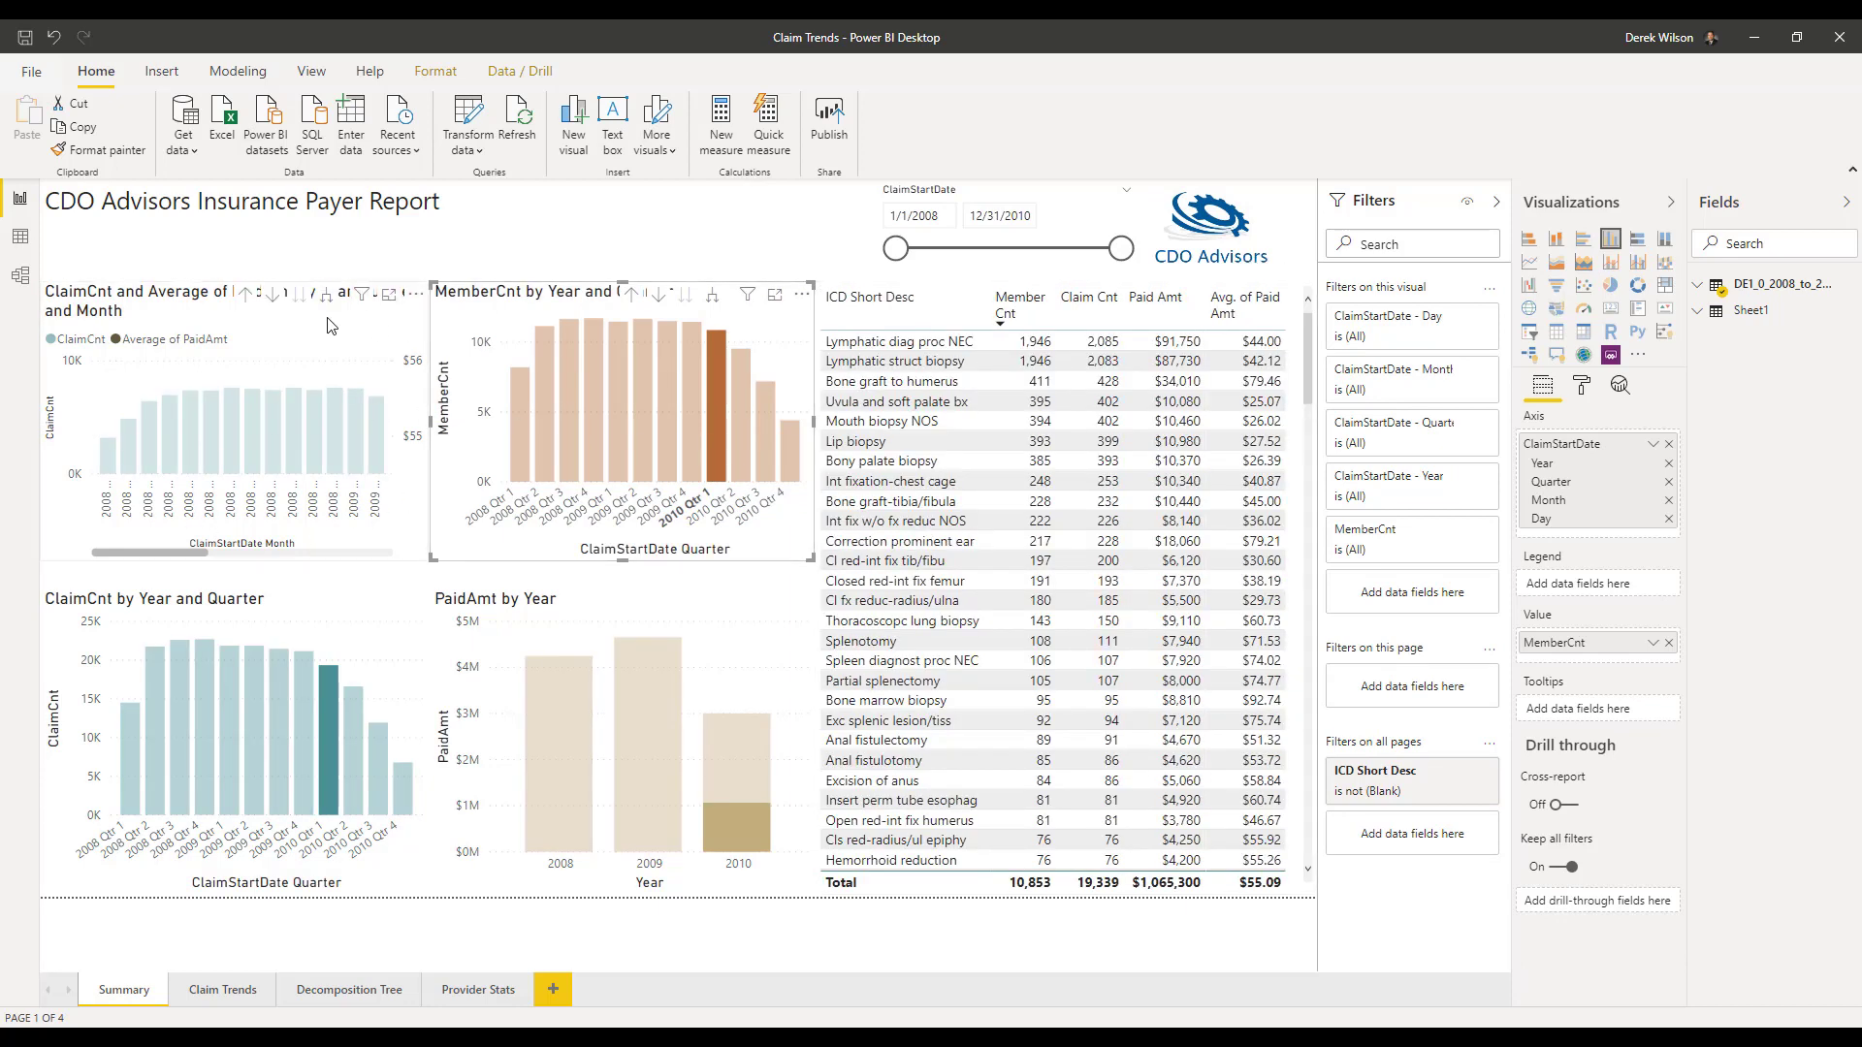
left_click(249, 300)
left_click(249, 300)
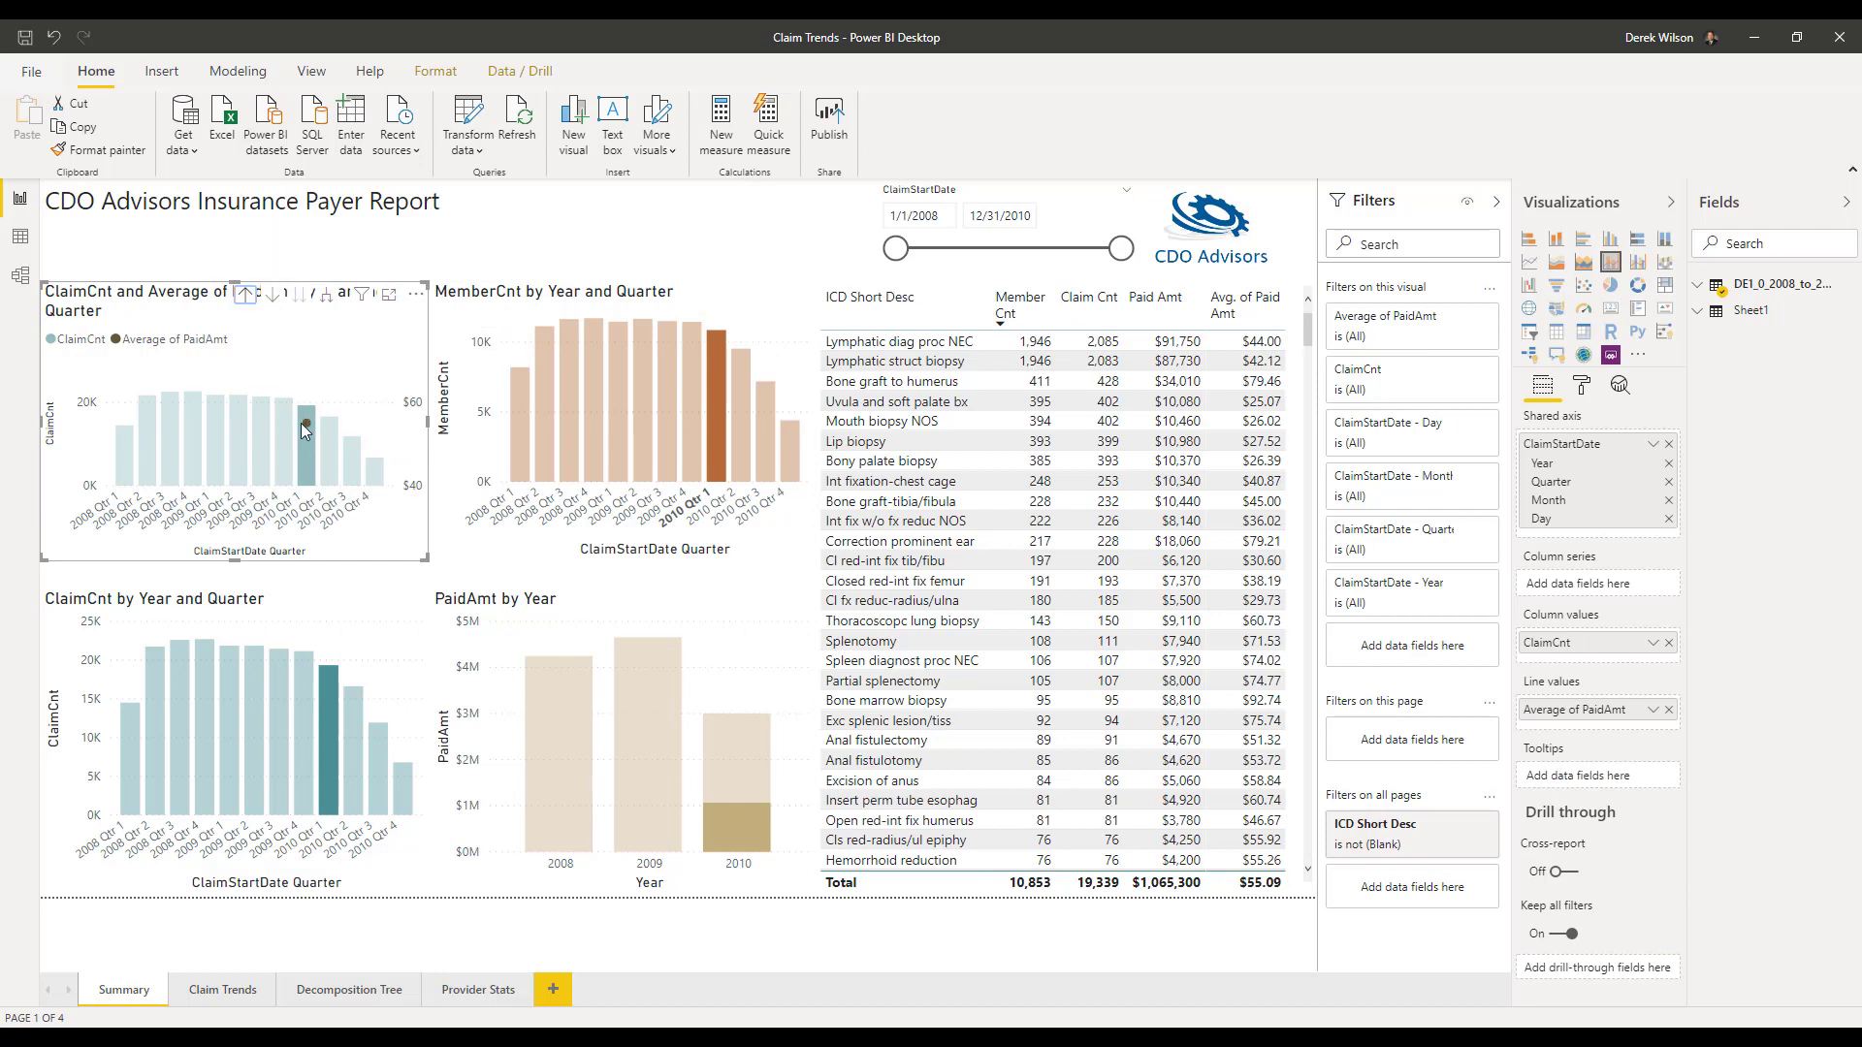
- Switch the cross-filter to the 2009 Qtr 1 MemberCnt bar, then deselect the chart
mouse_move(329, 708)
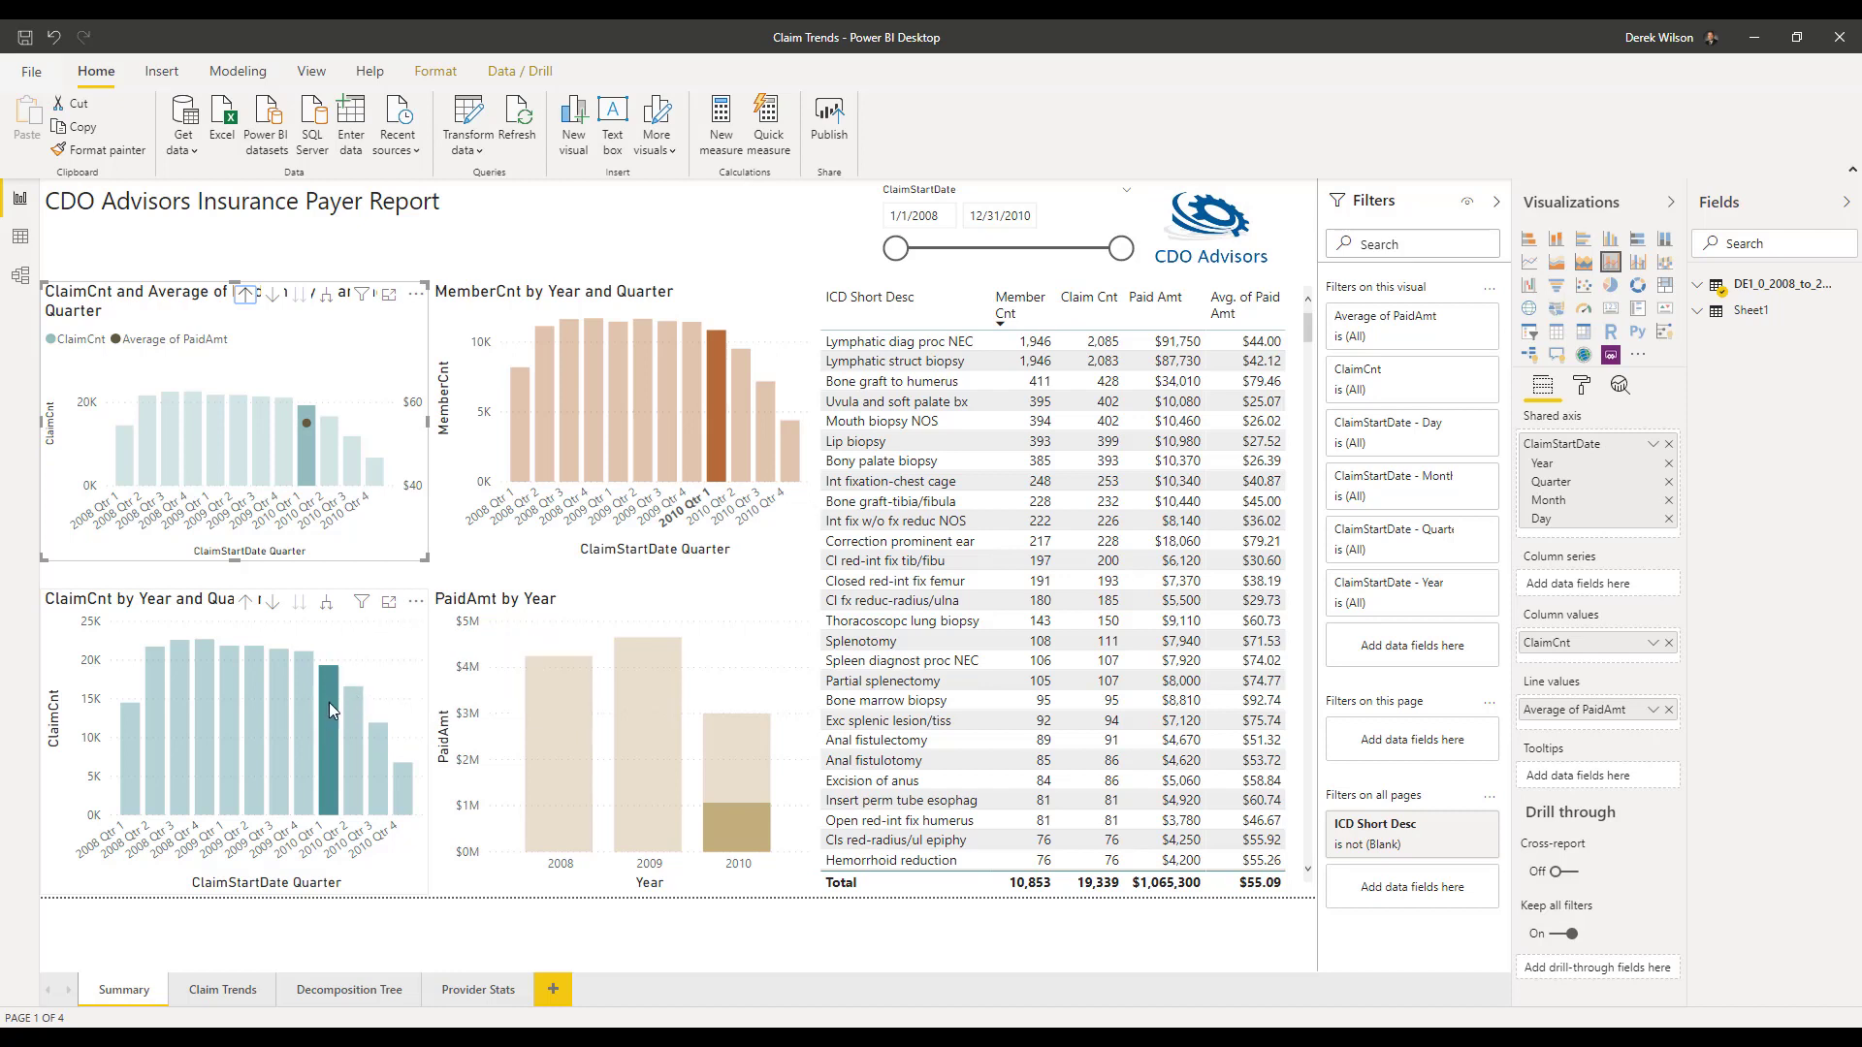
mouse_move(749, 836)
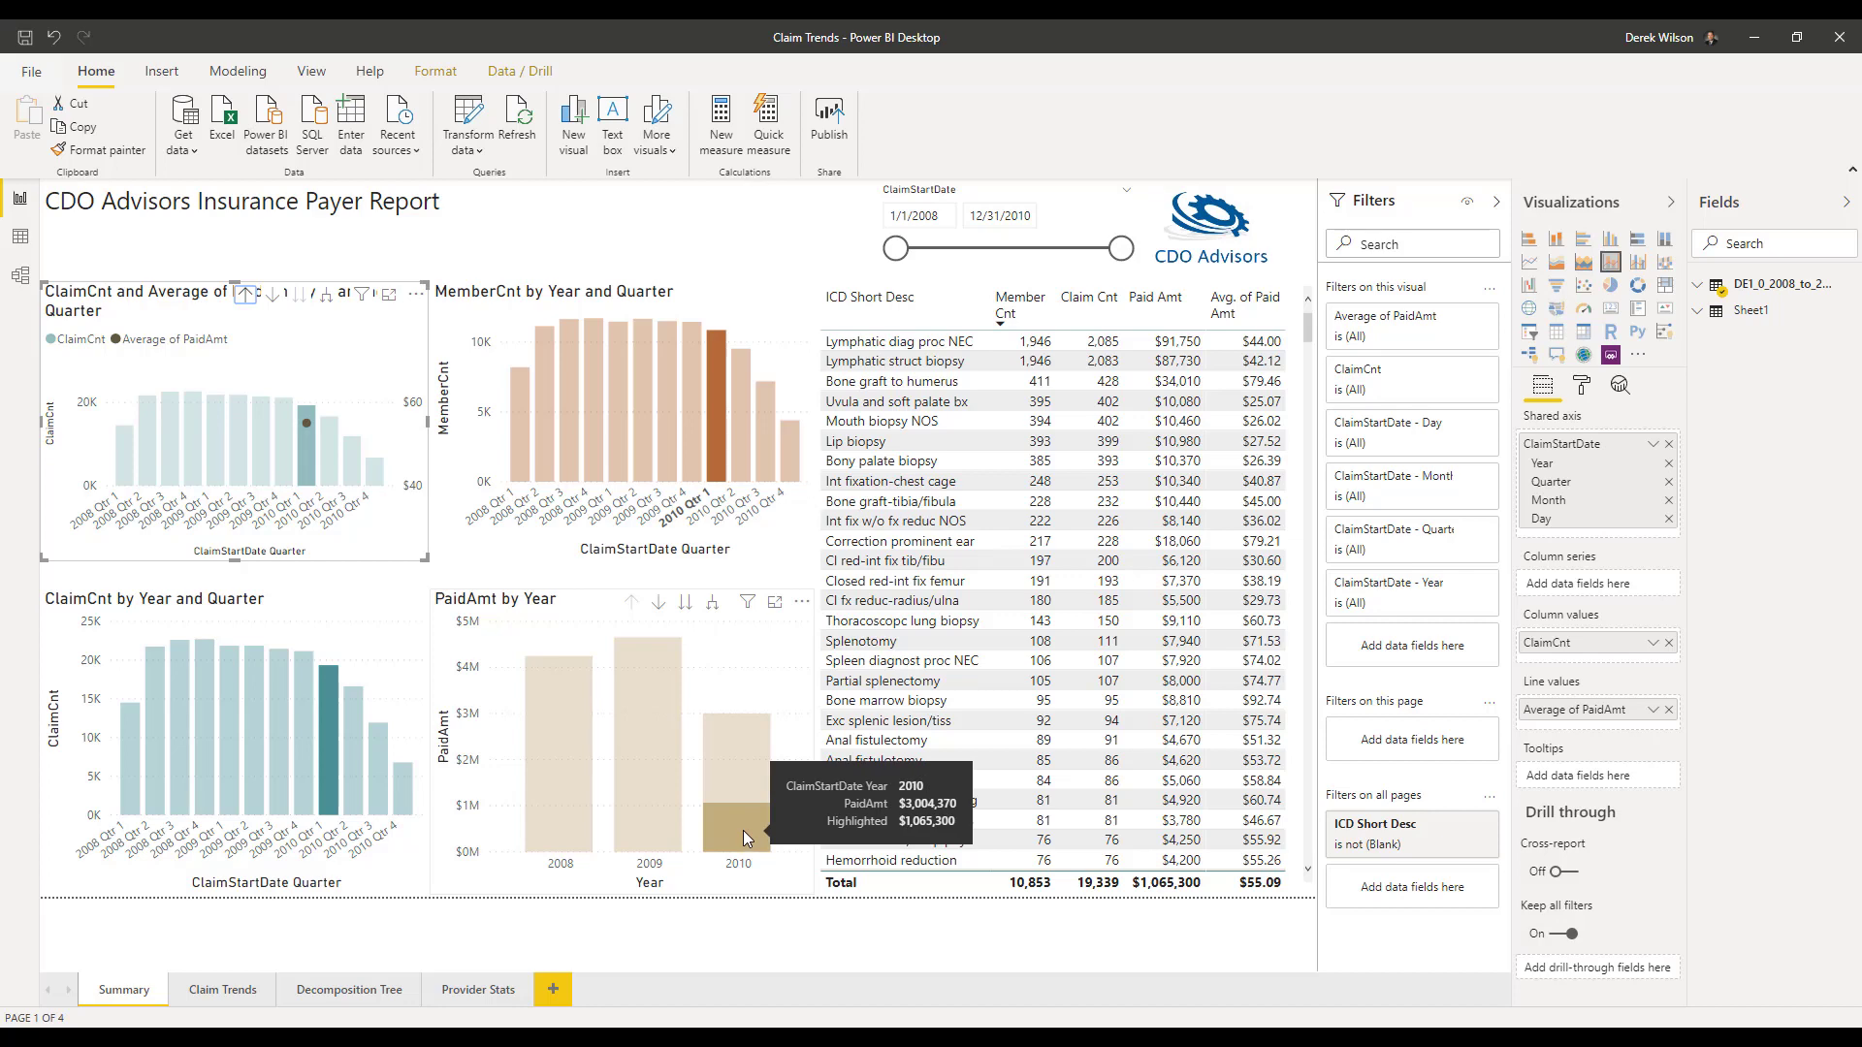
left_click(621, 452)
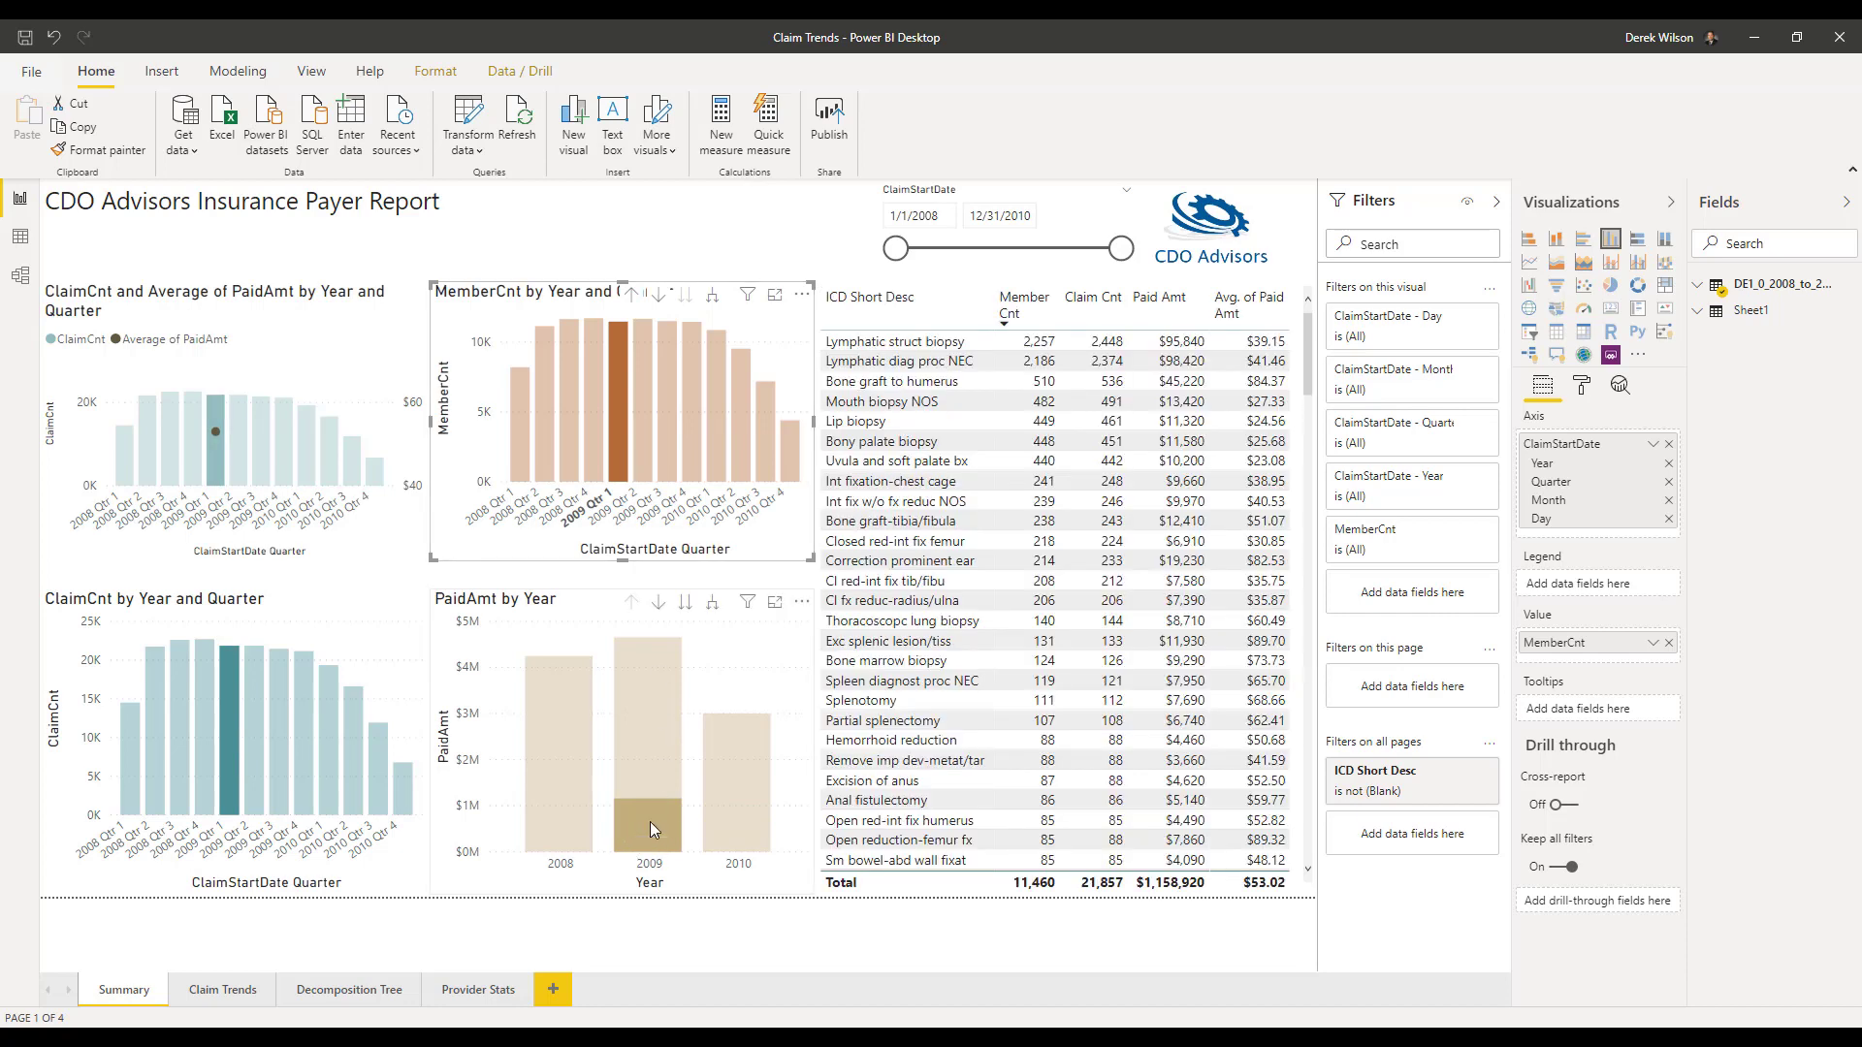
mouse_move(648, 826)
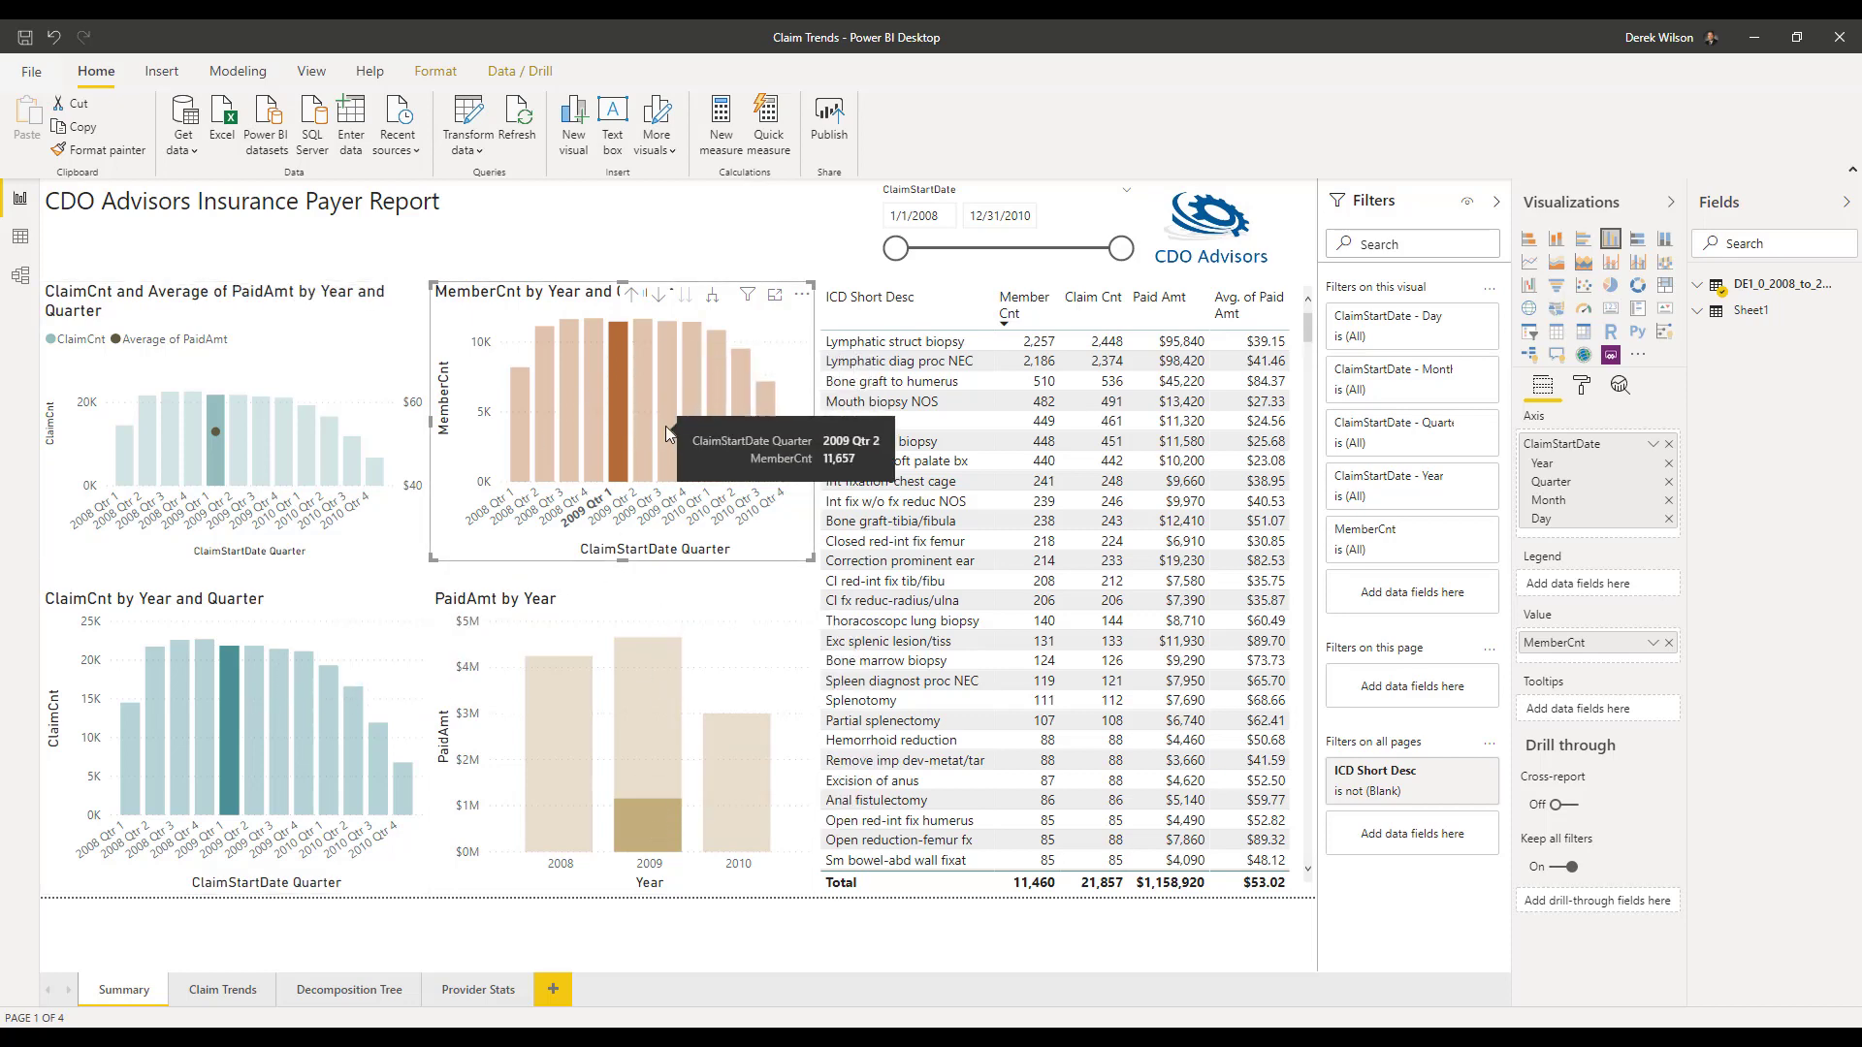
left_click(817, 328)
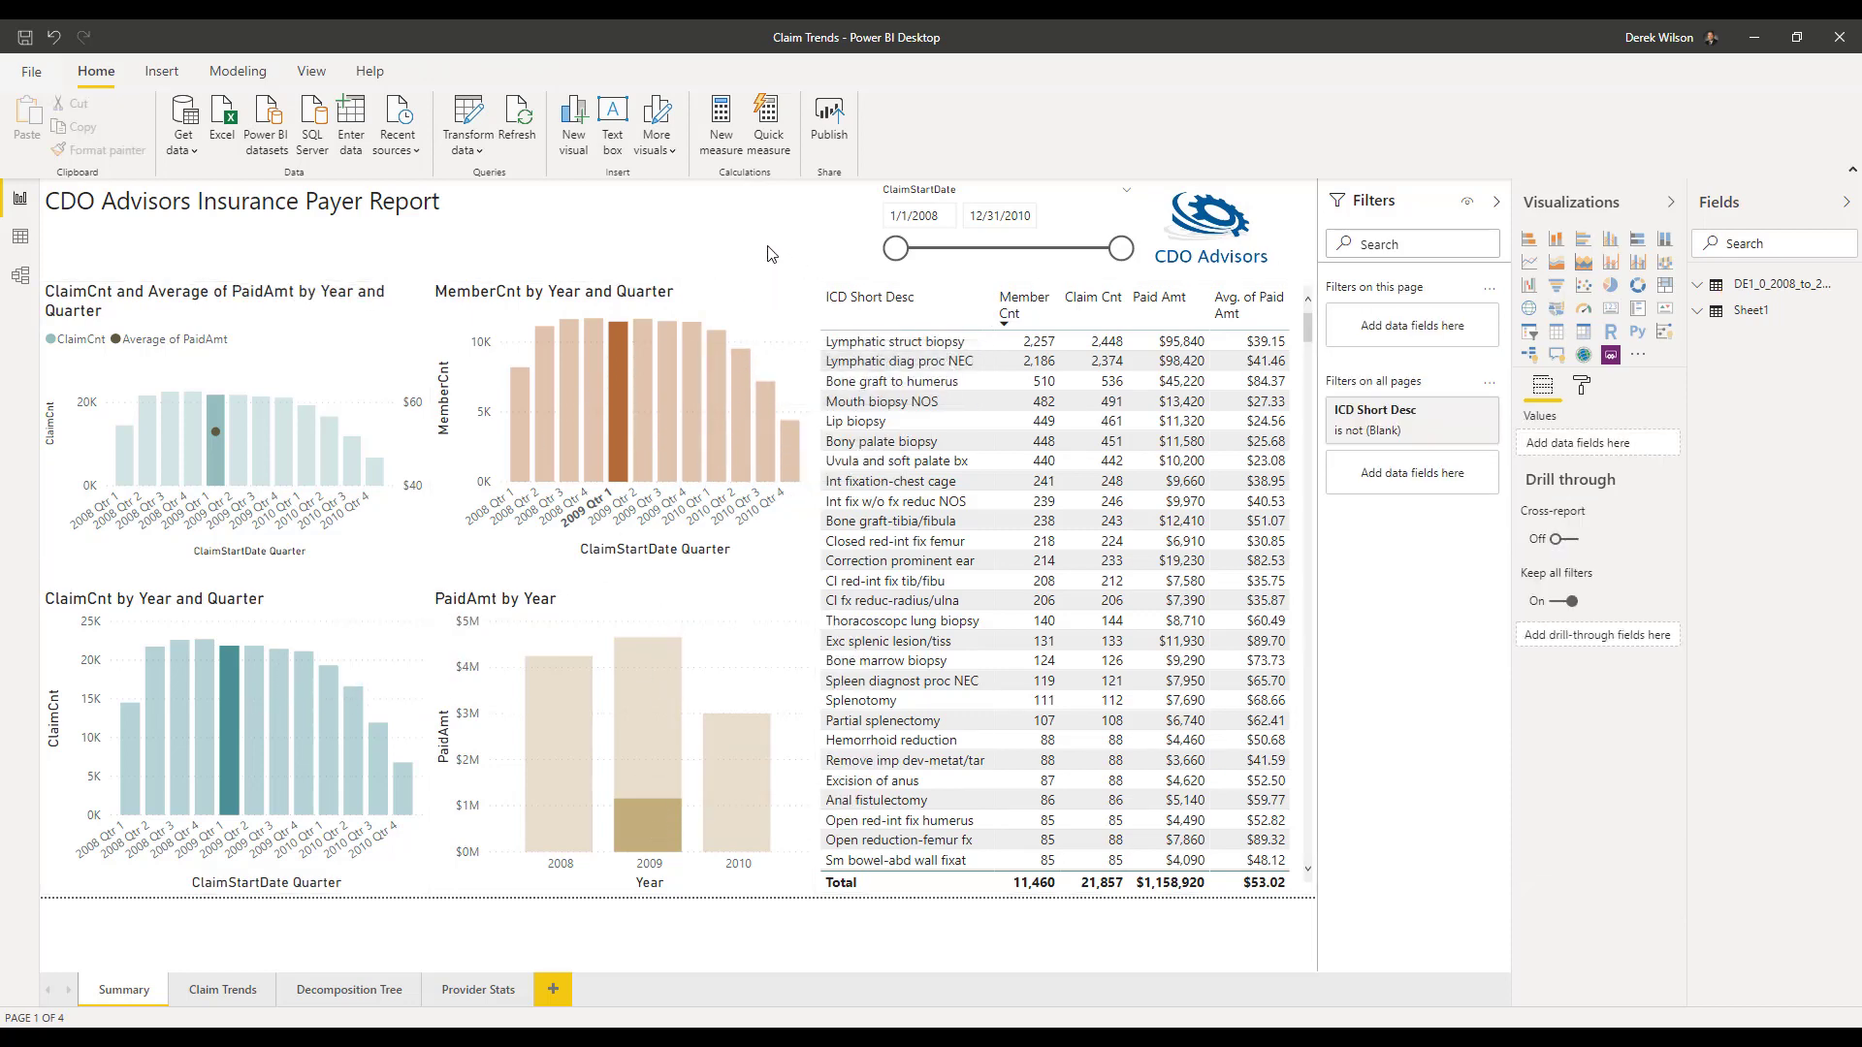
left_click(620, 380)
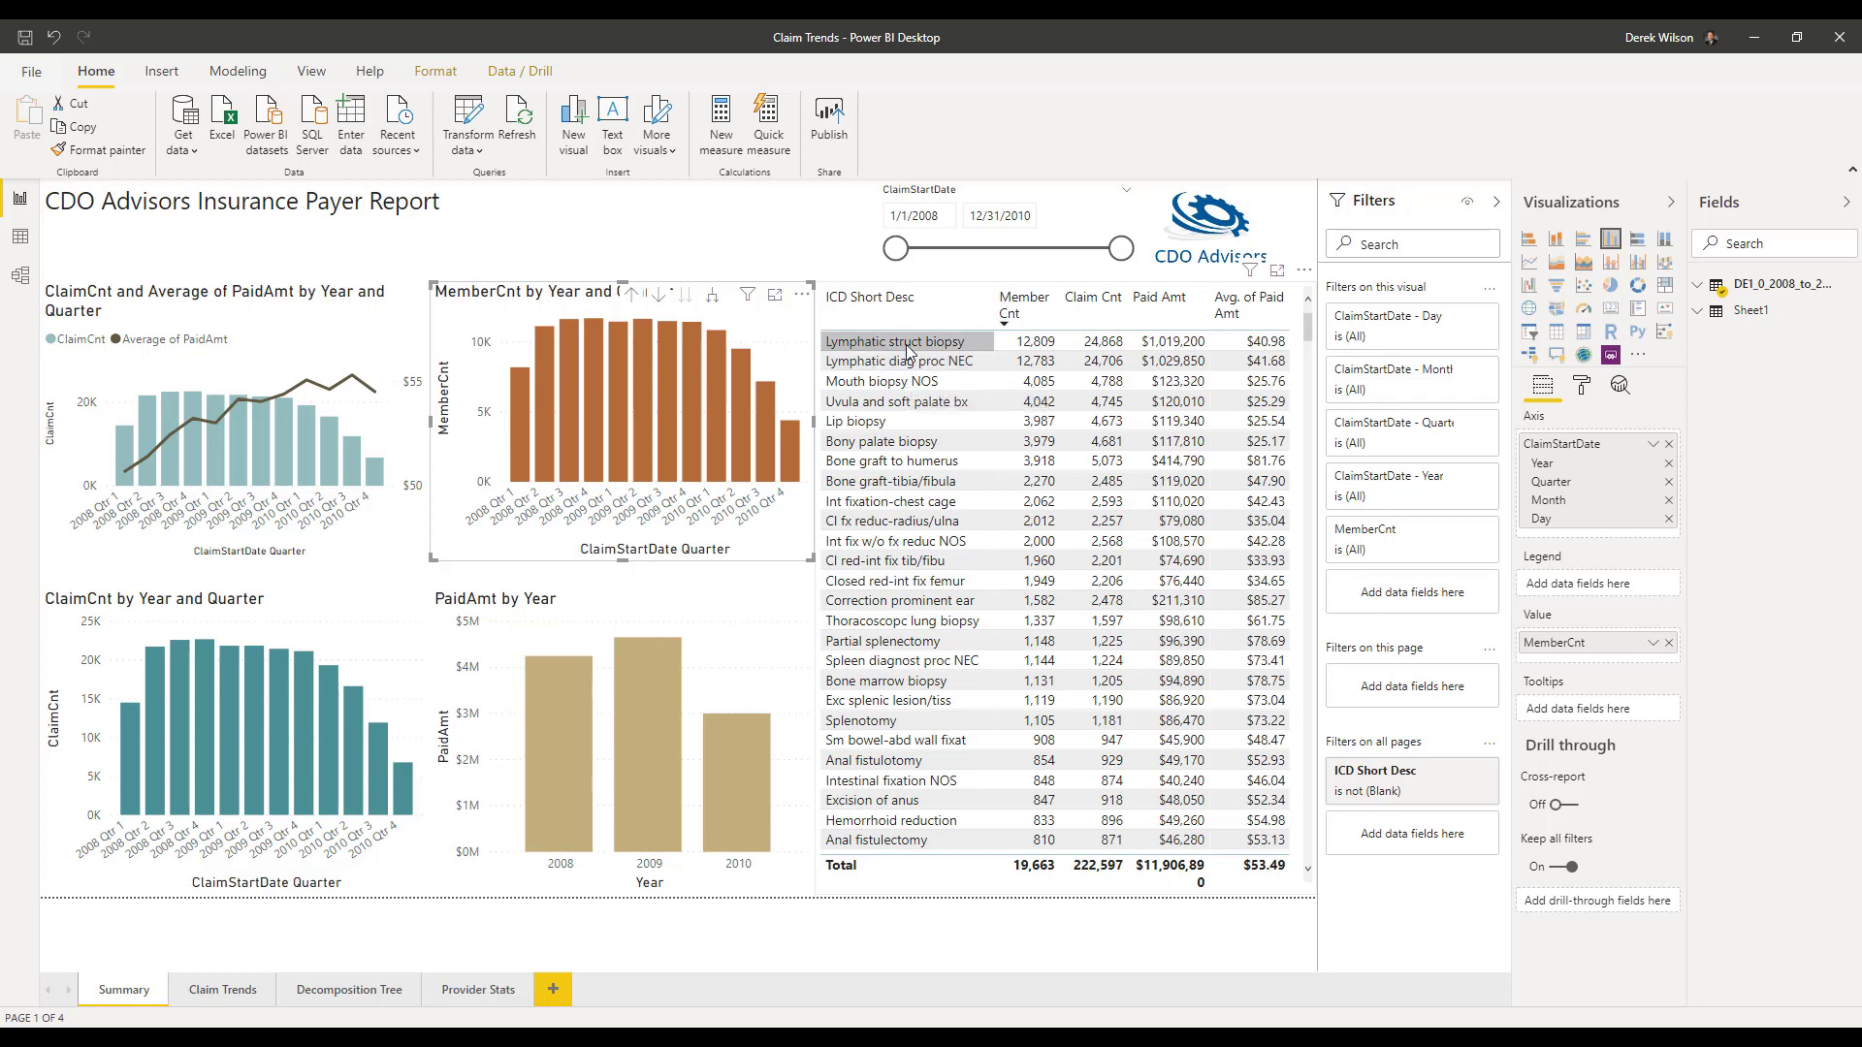
left_click(907, 349)
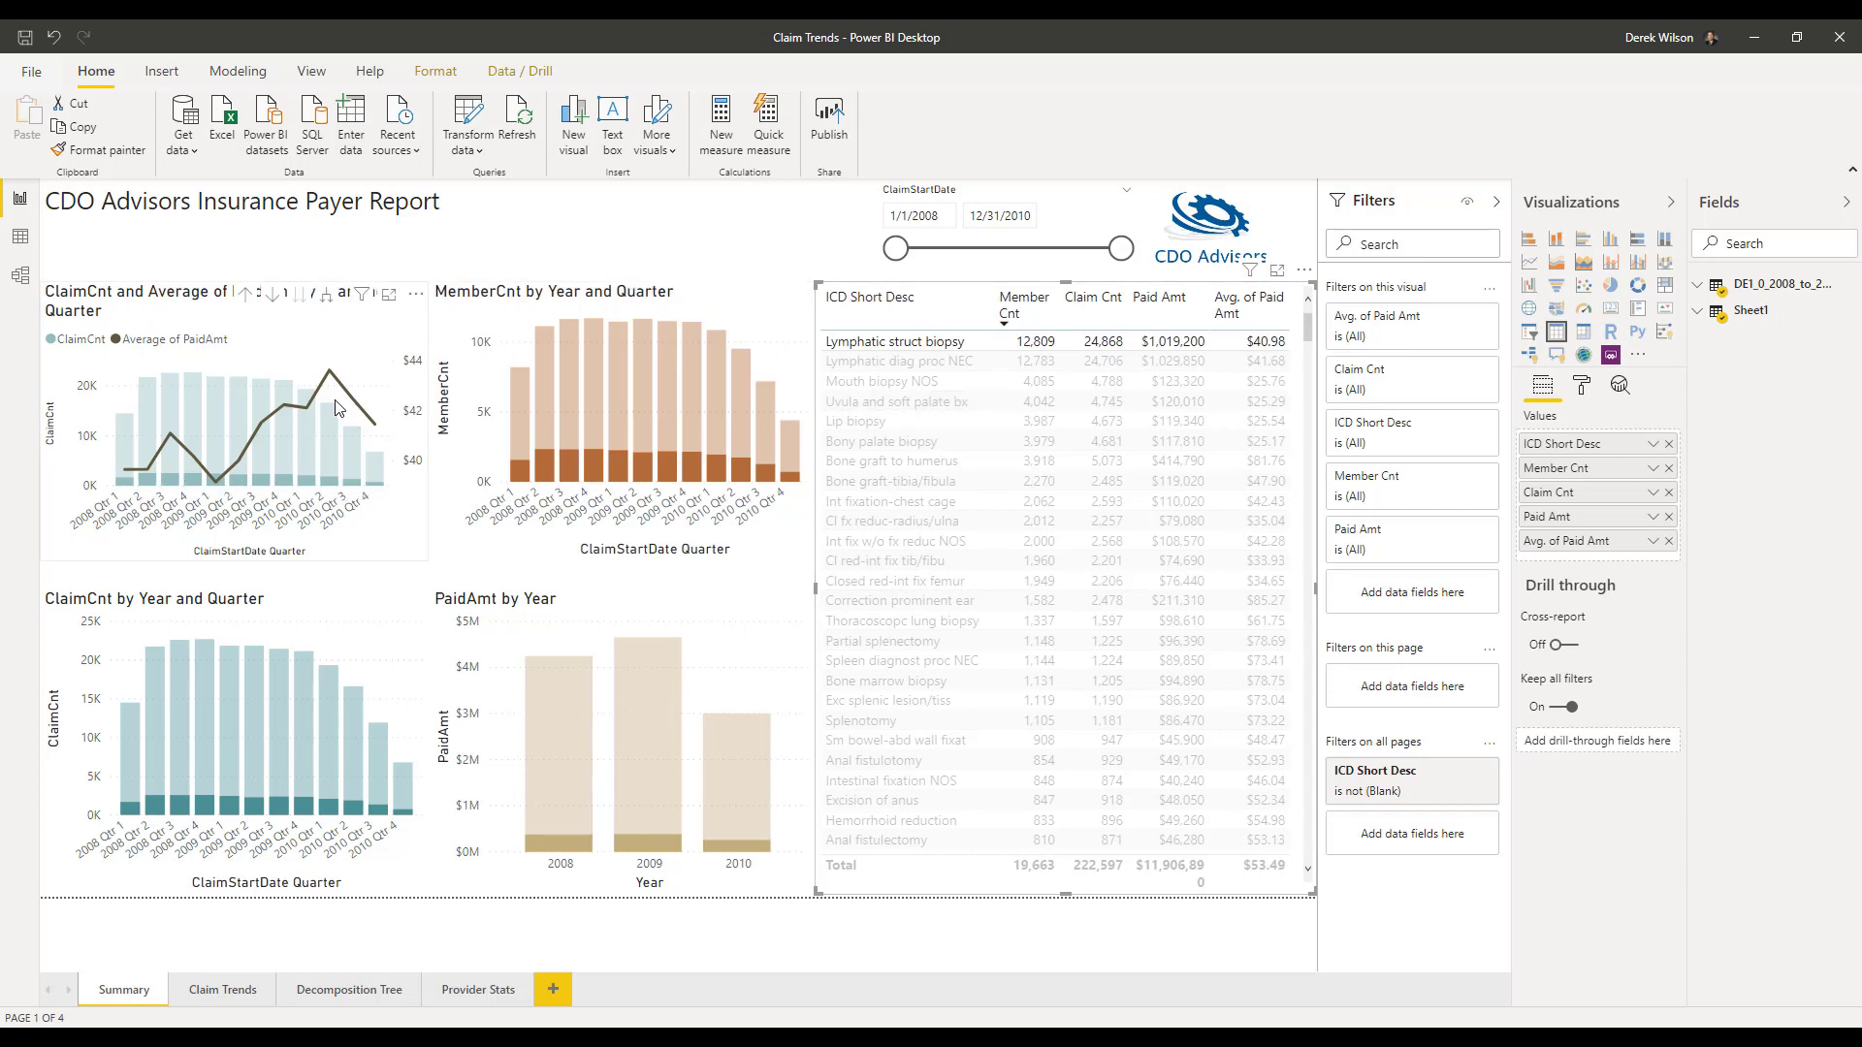
mouse_move(543, 480)
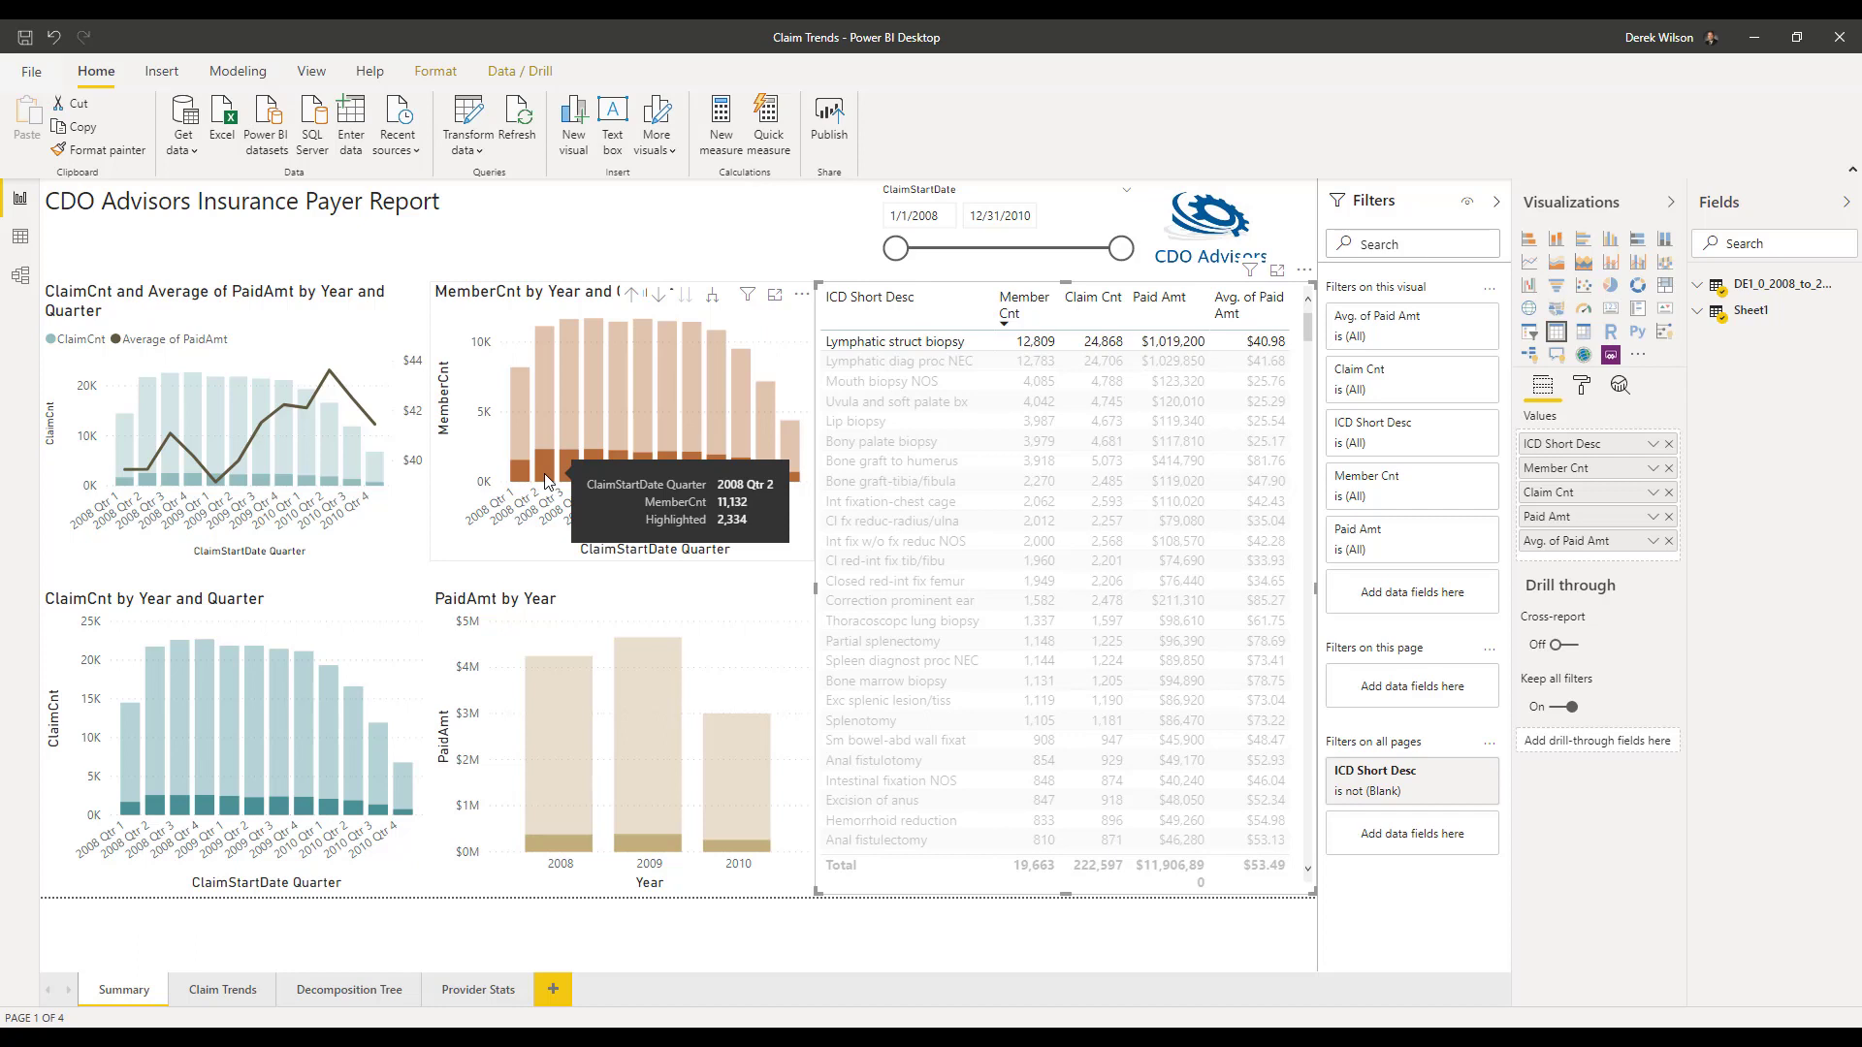
left_click(546, 478)
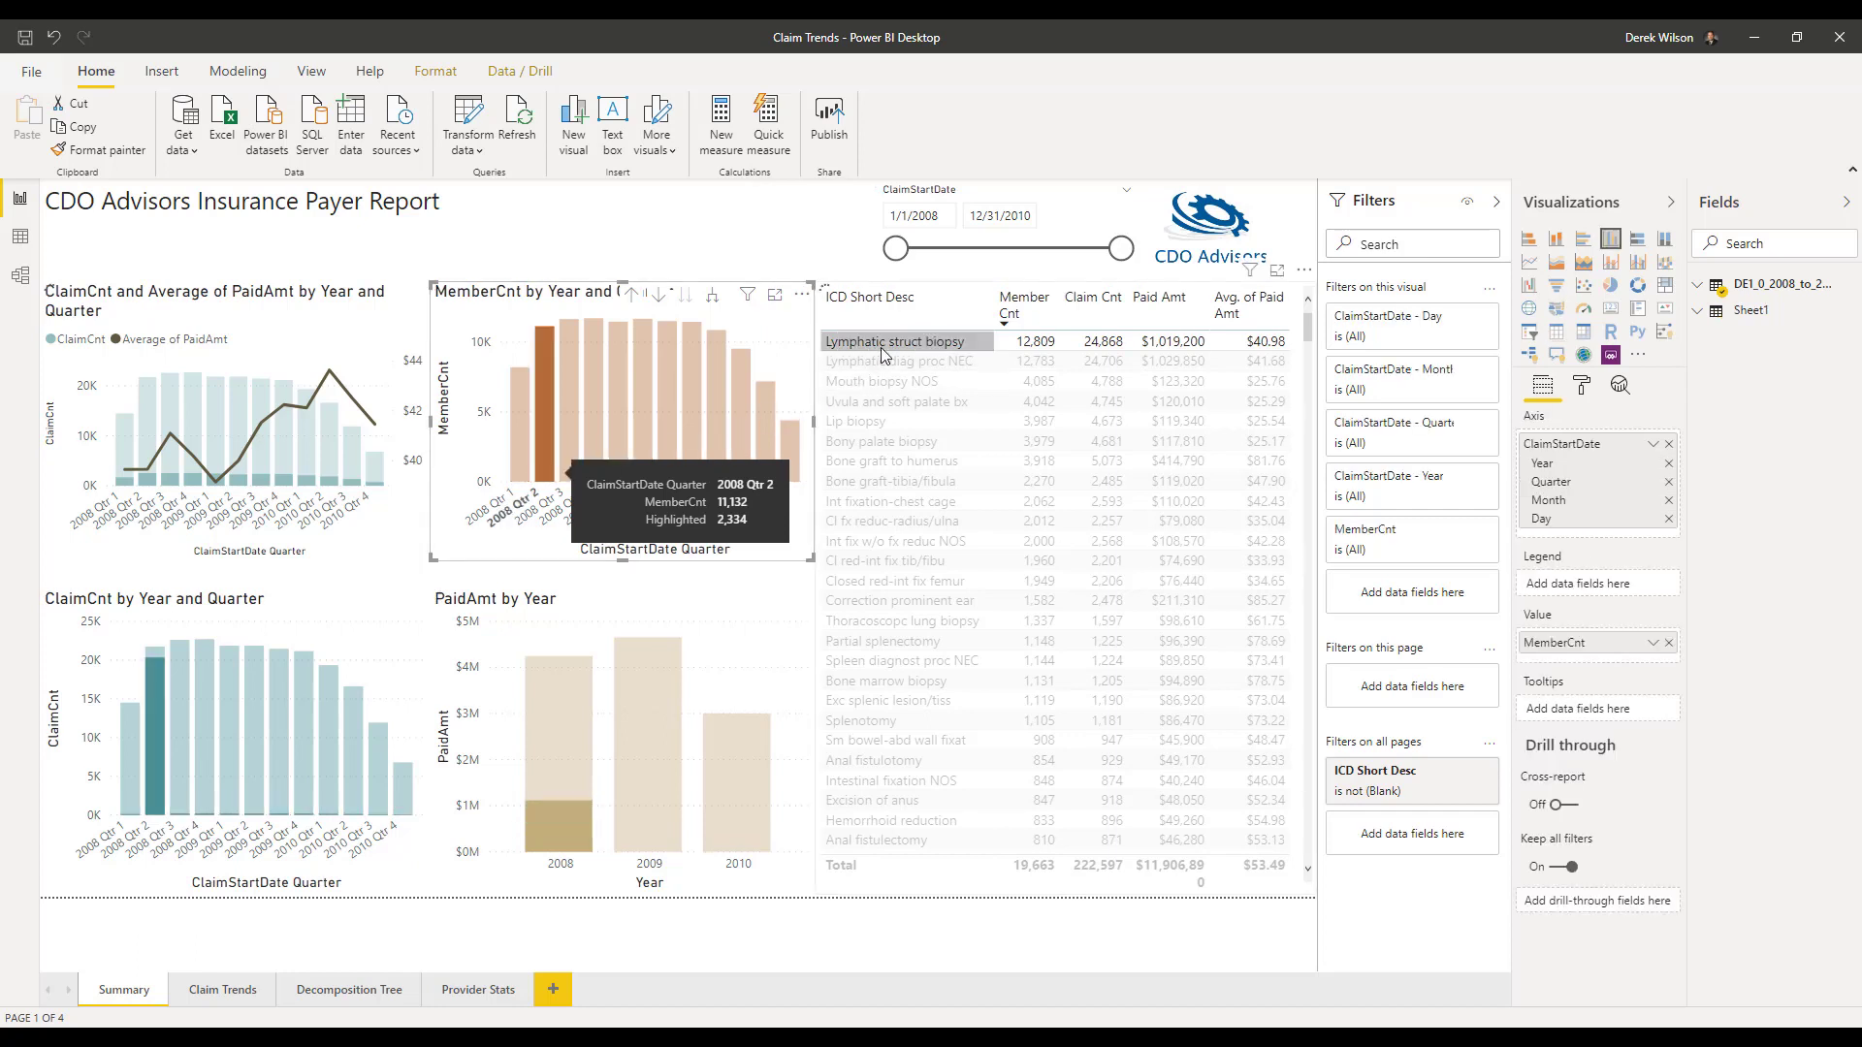
left_click(890, 353)
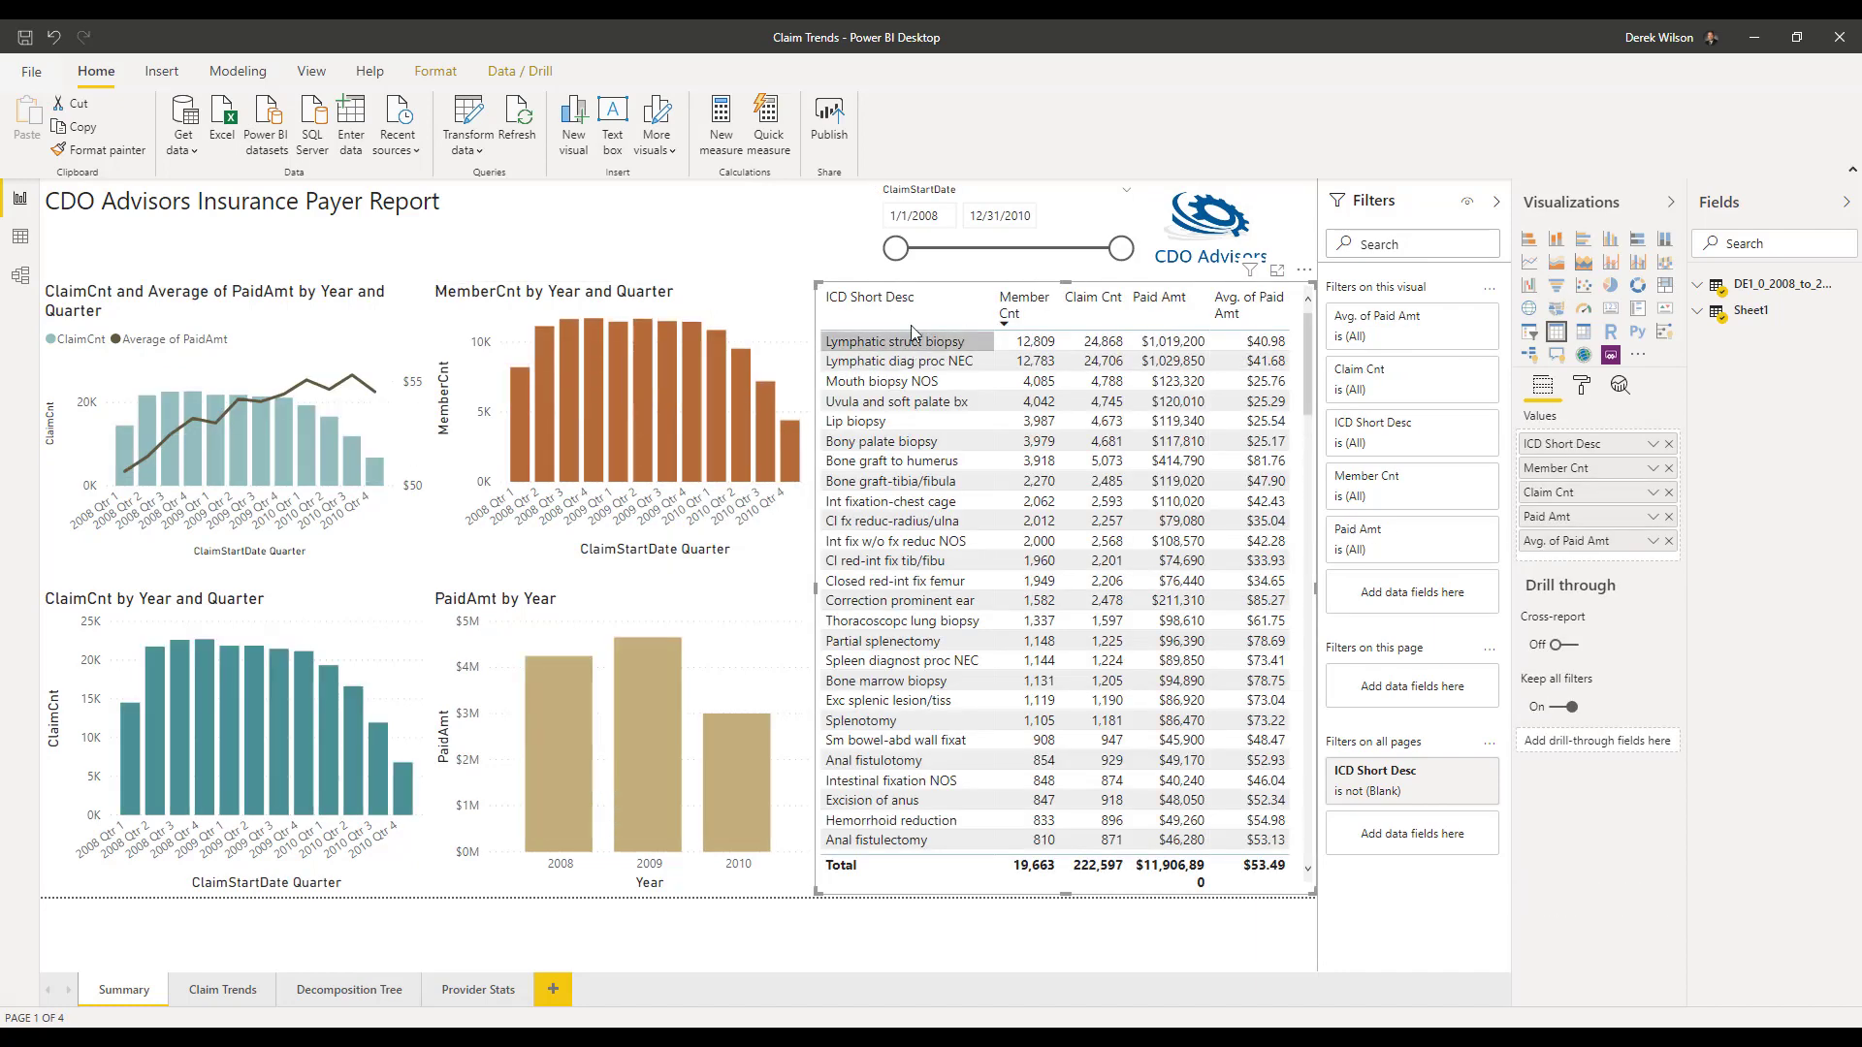
- Change the ClaimStartDate slicer's end date to 12/31/2009, keeping the 1/1/2008 start
left_click(941, 227)
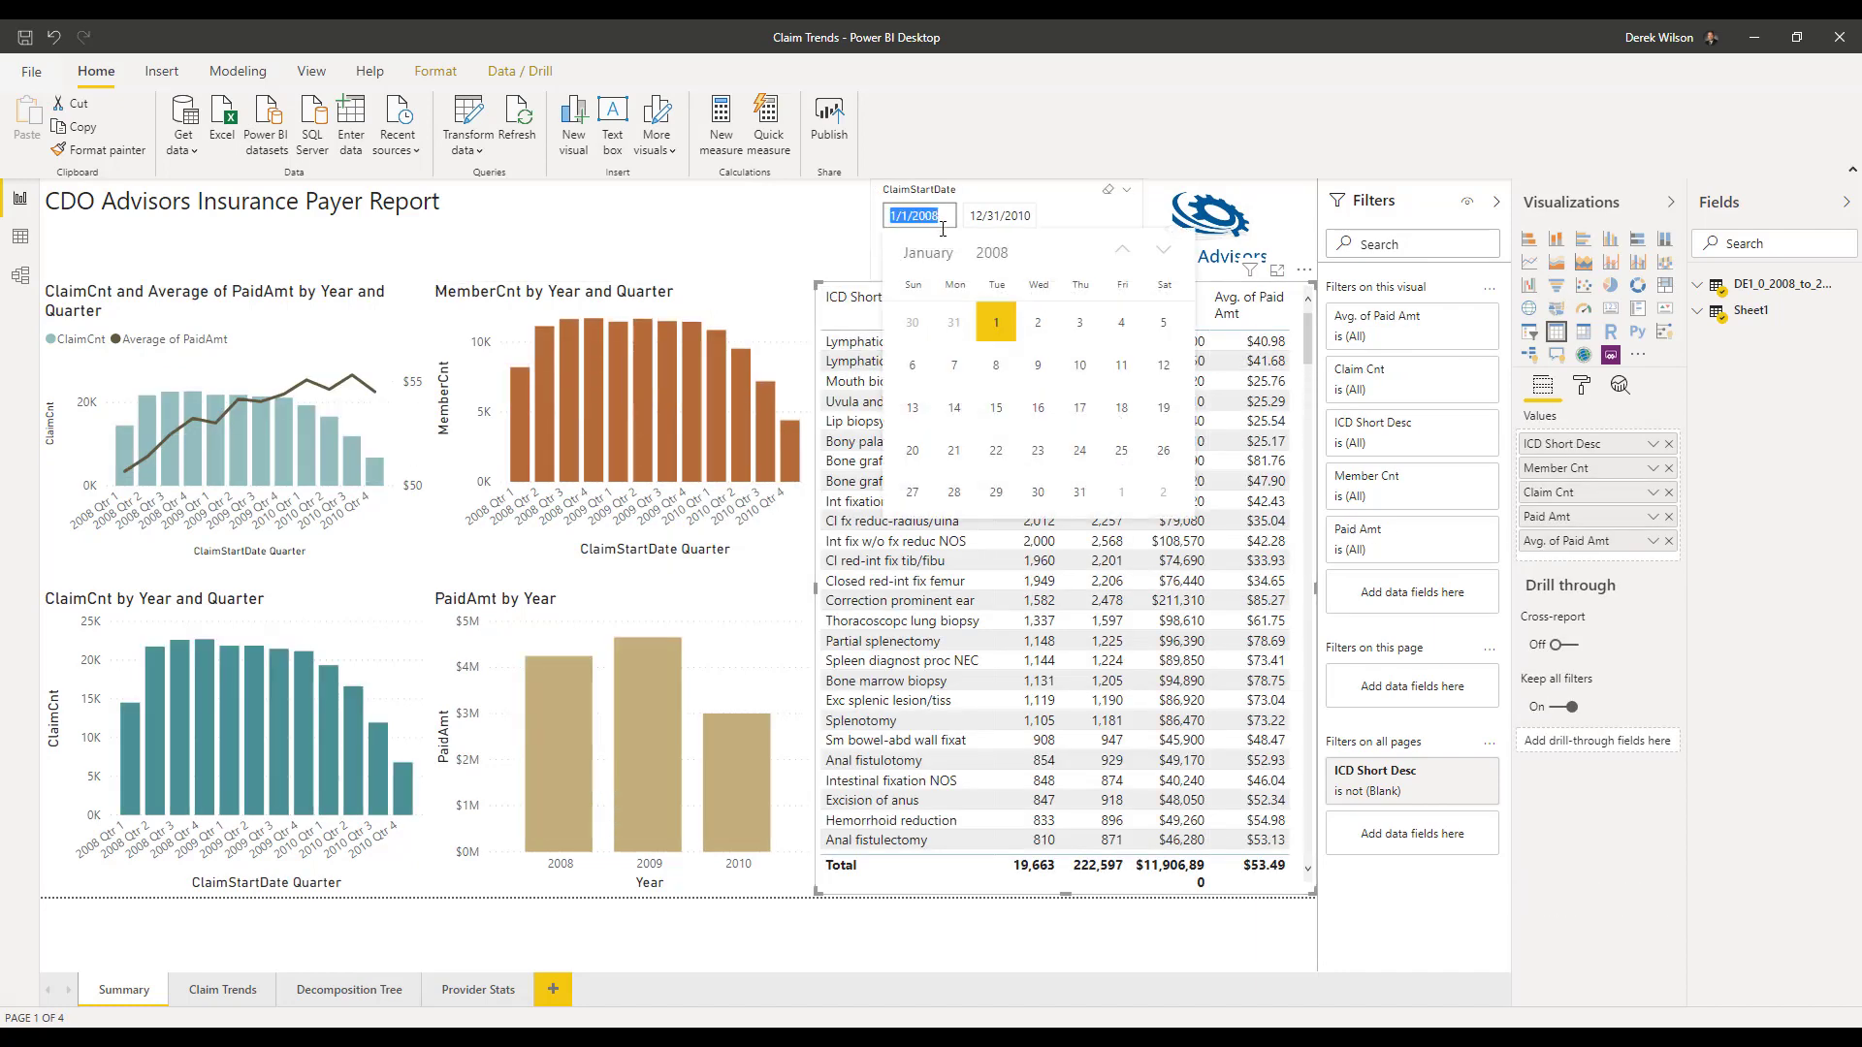
left_click(1026, 213)
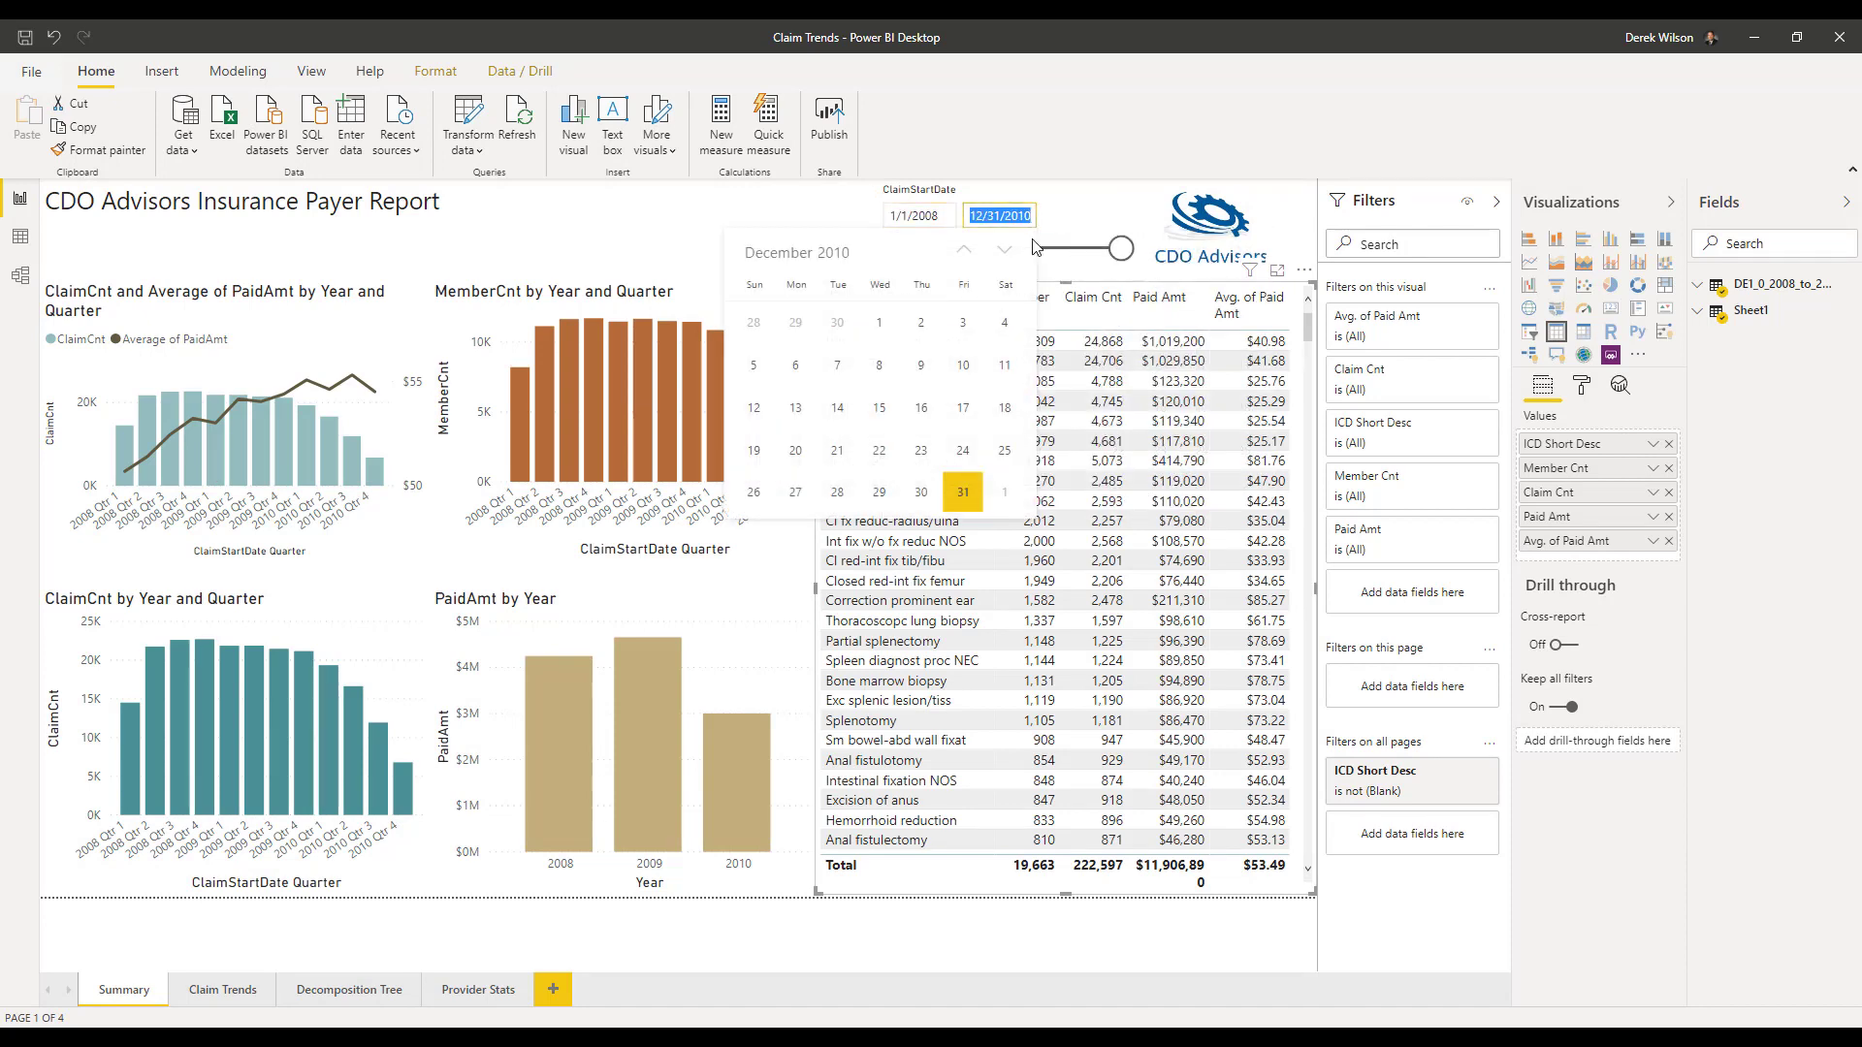
key("End")
key("BackSpace")
key("BackSpace")
type("09")
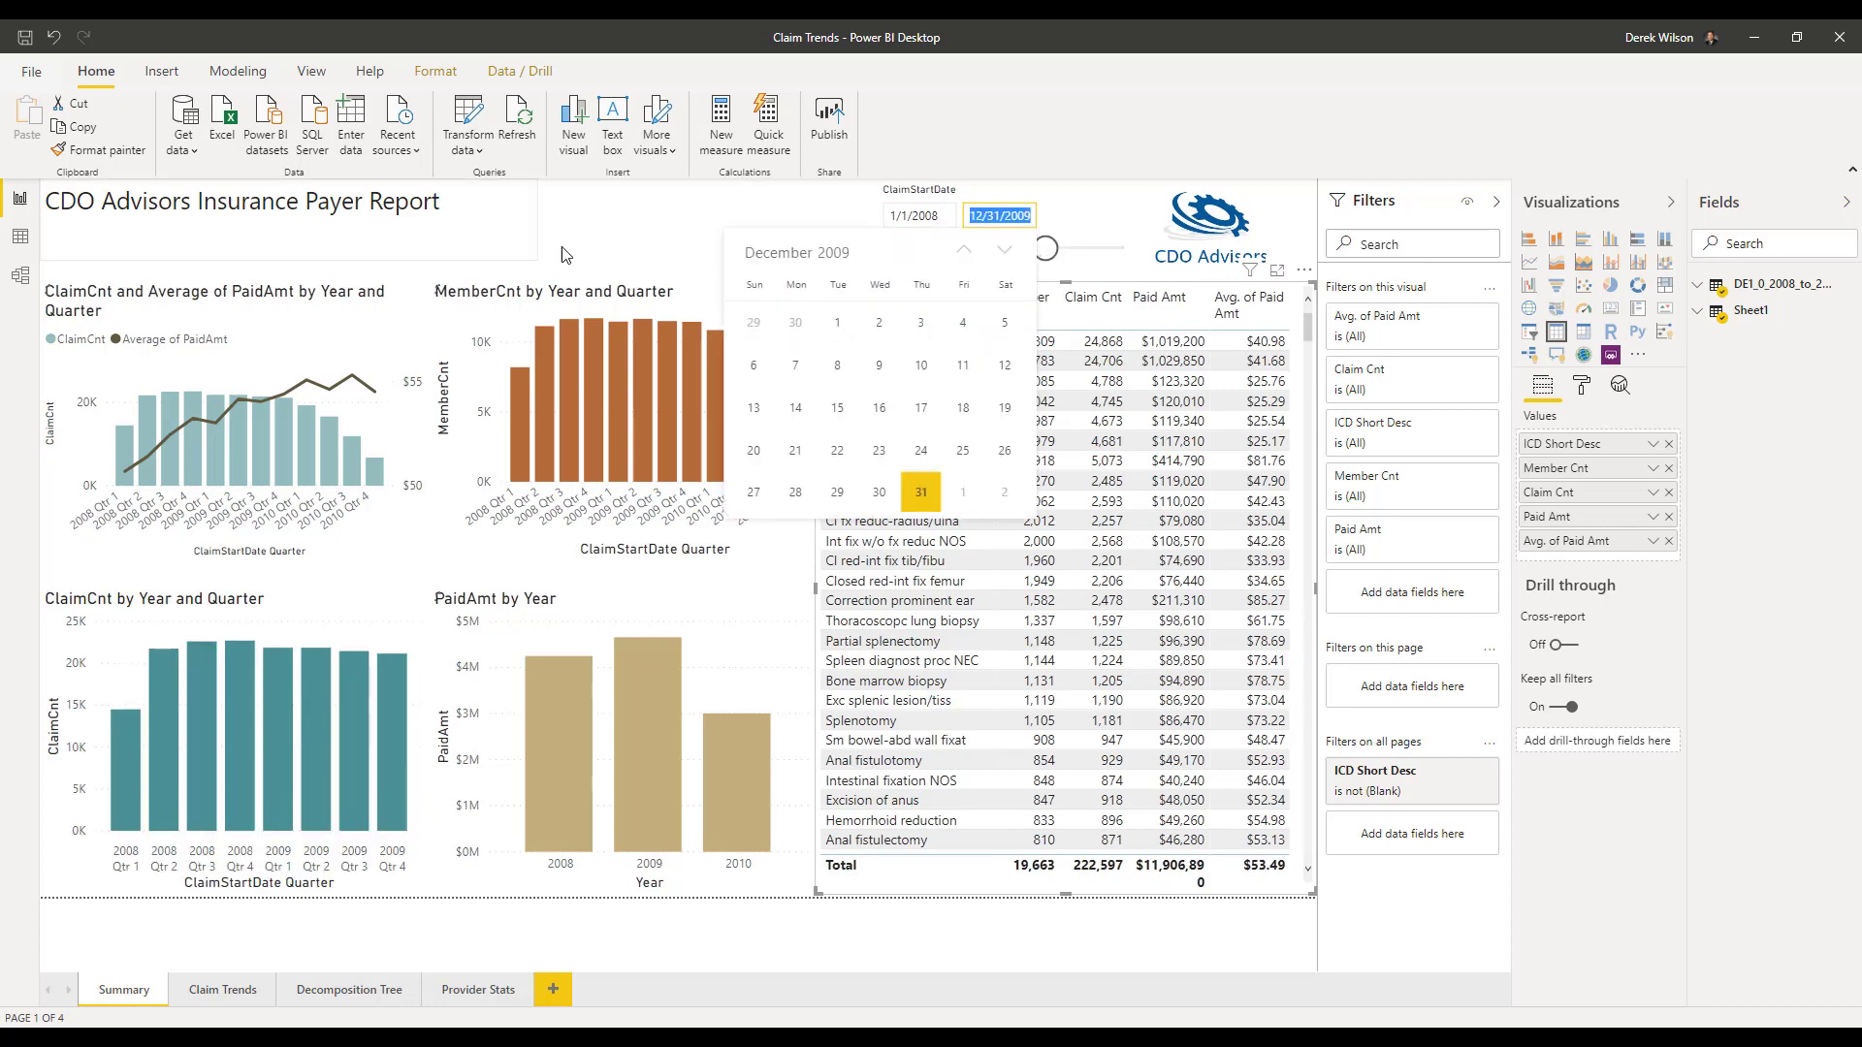
left_click(570, 238)
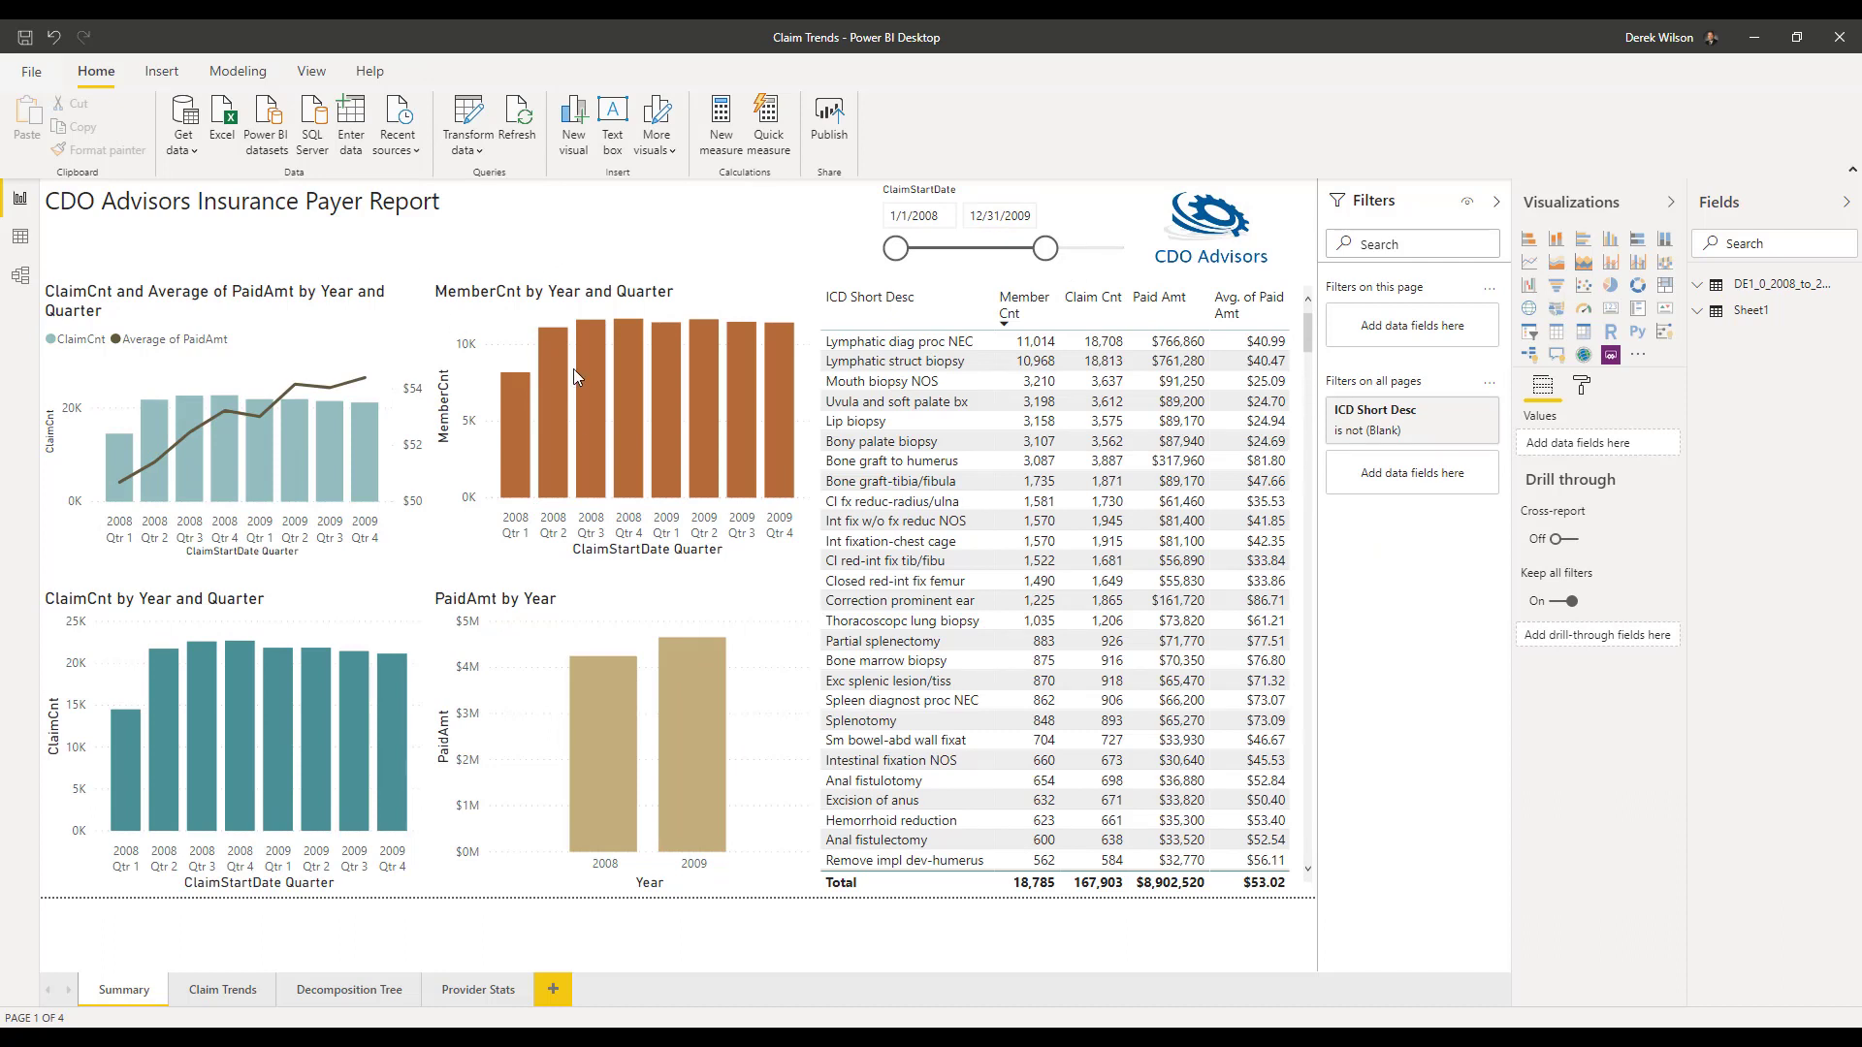
- On Claim Trends, expand the average PaidAmt trend two date levels, then drill up one
left_click(228, 991)
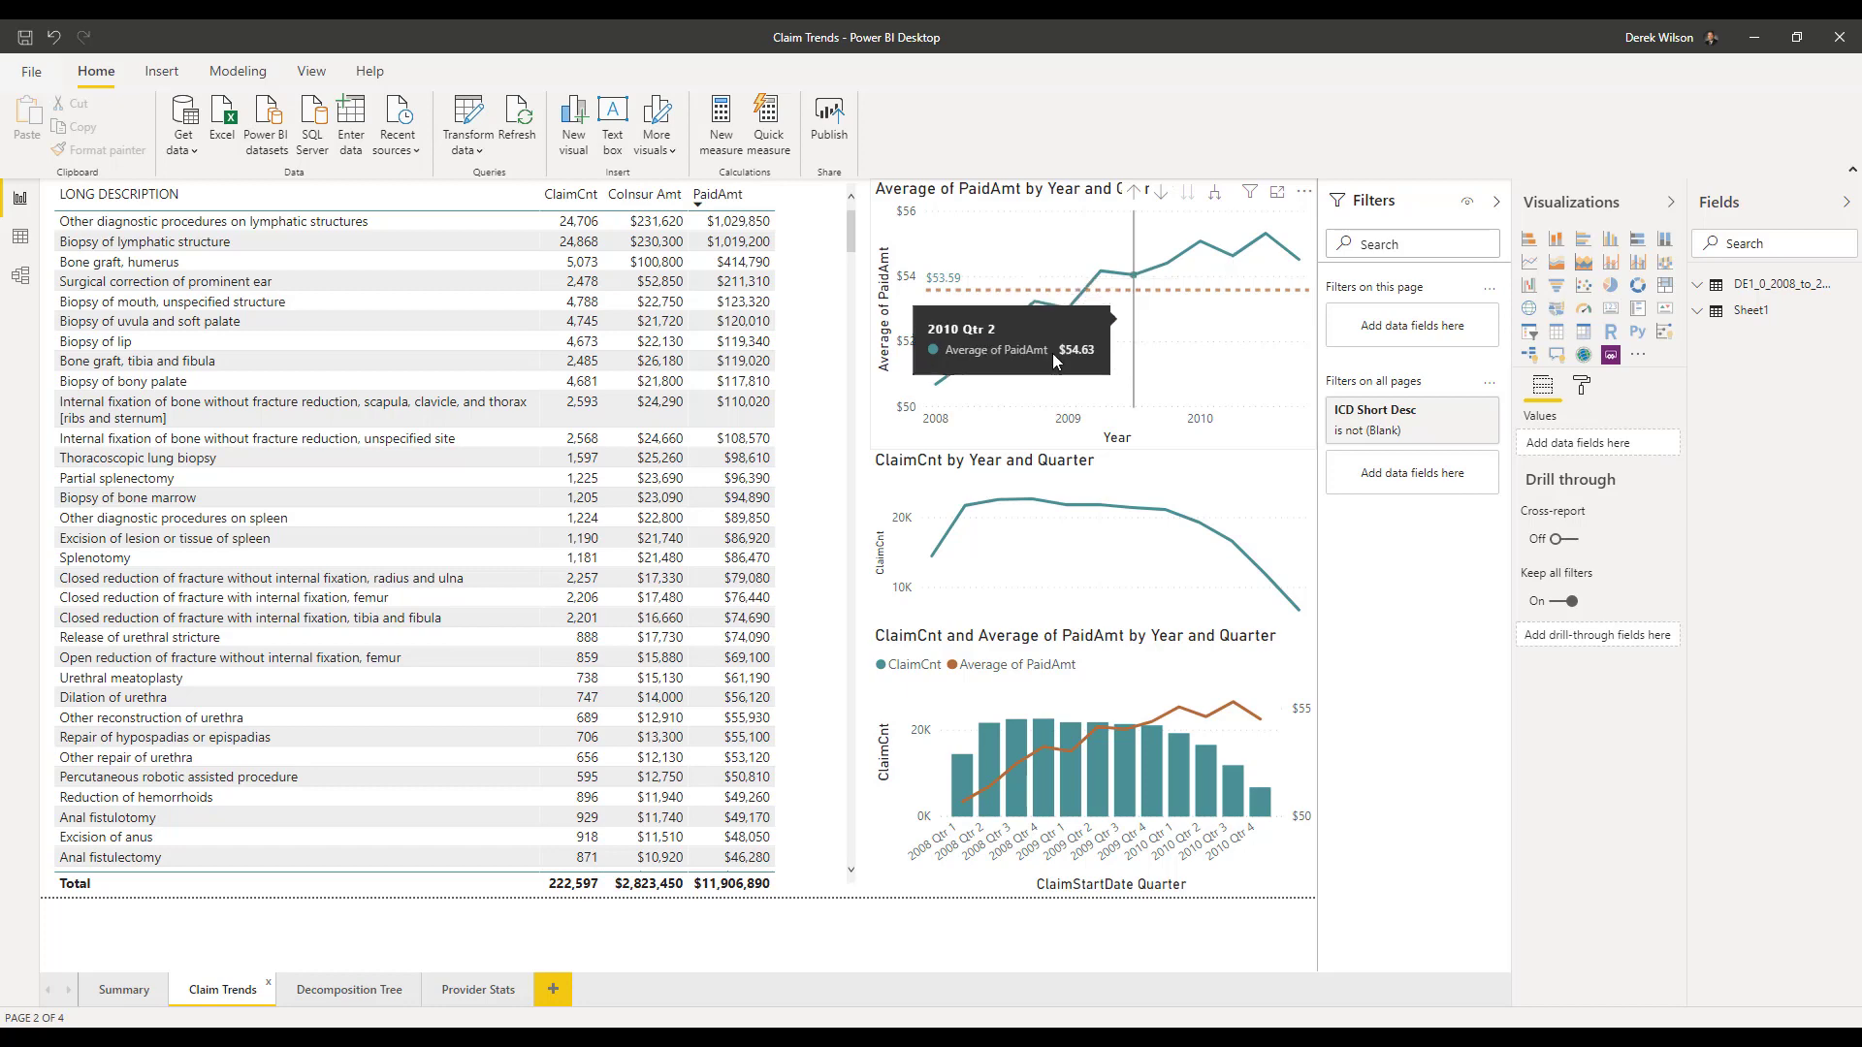
left_click(1215, 194)
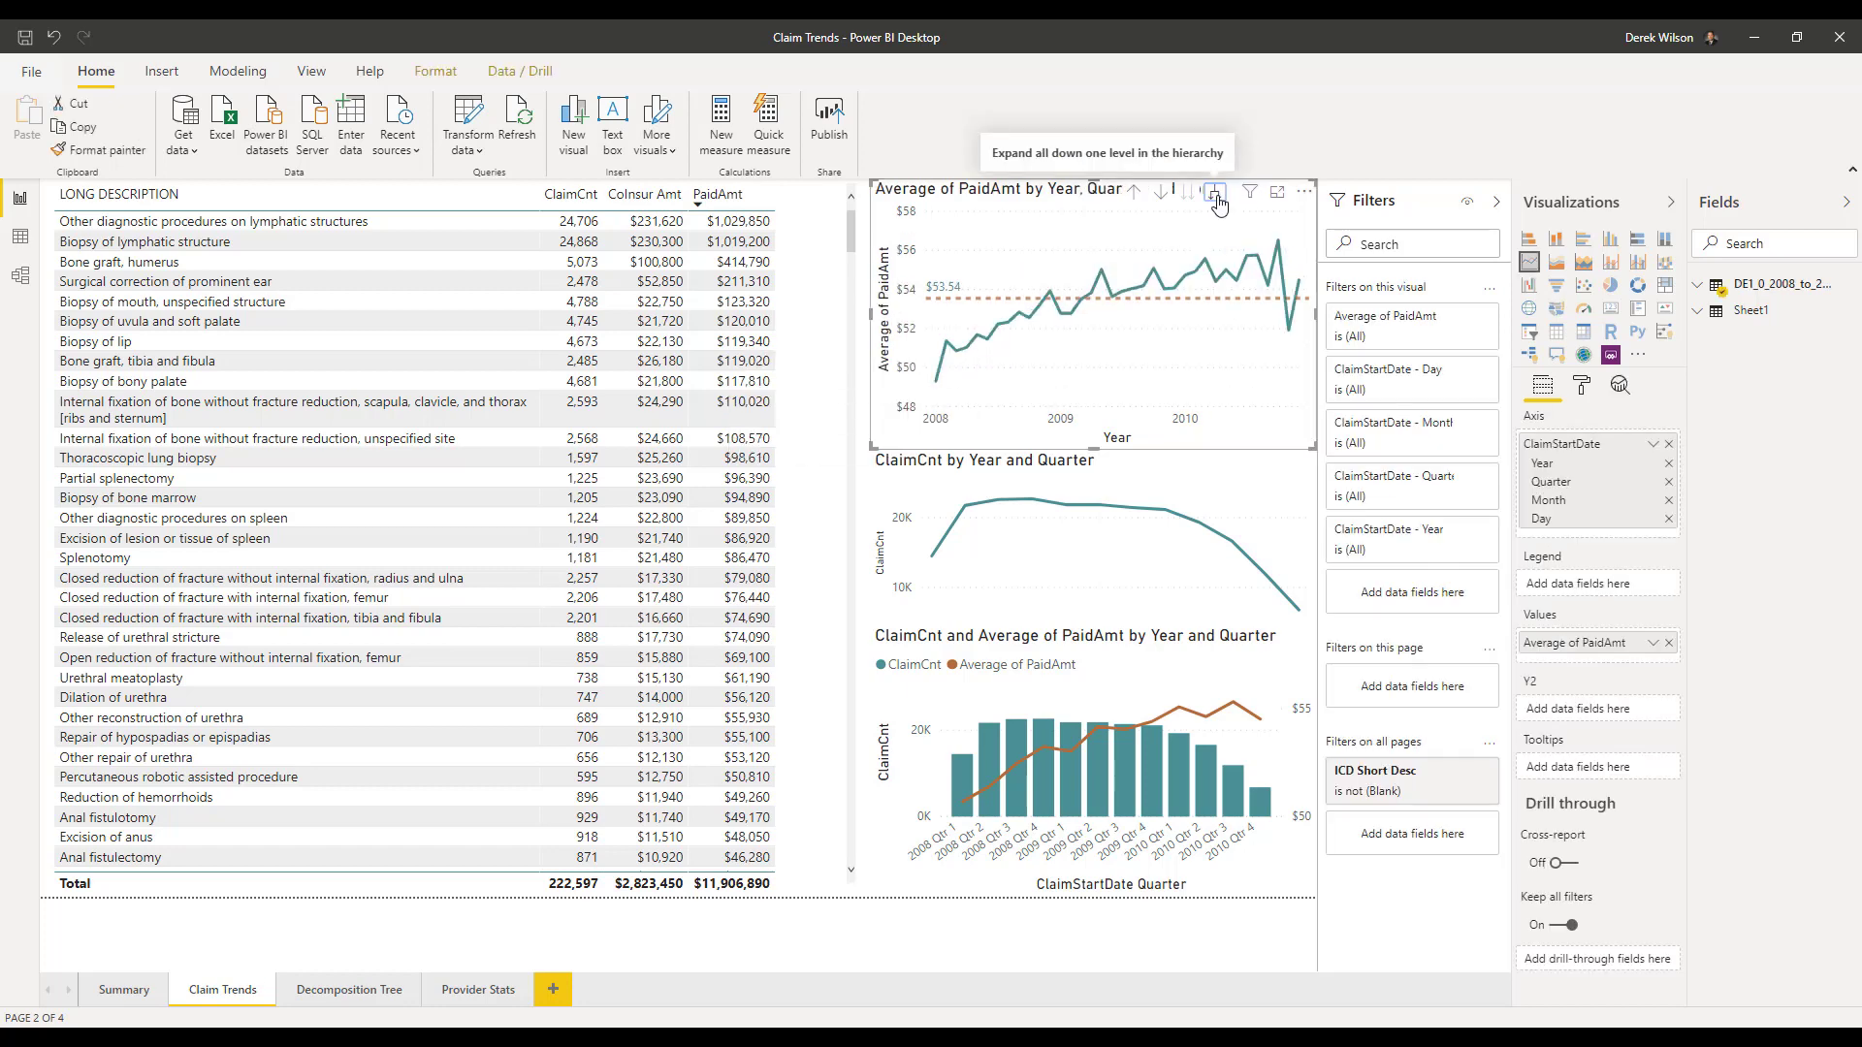
left_click(1216, 195)
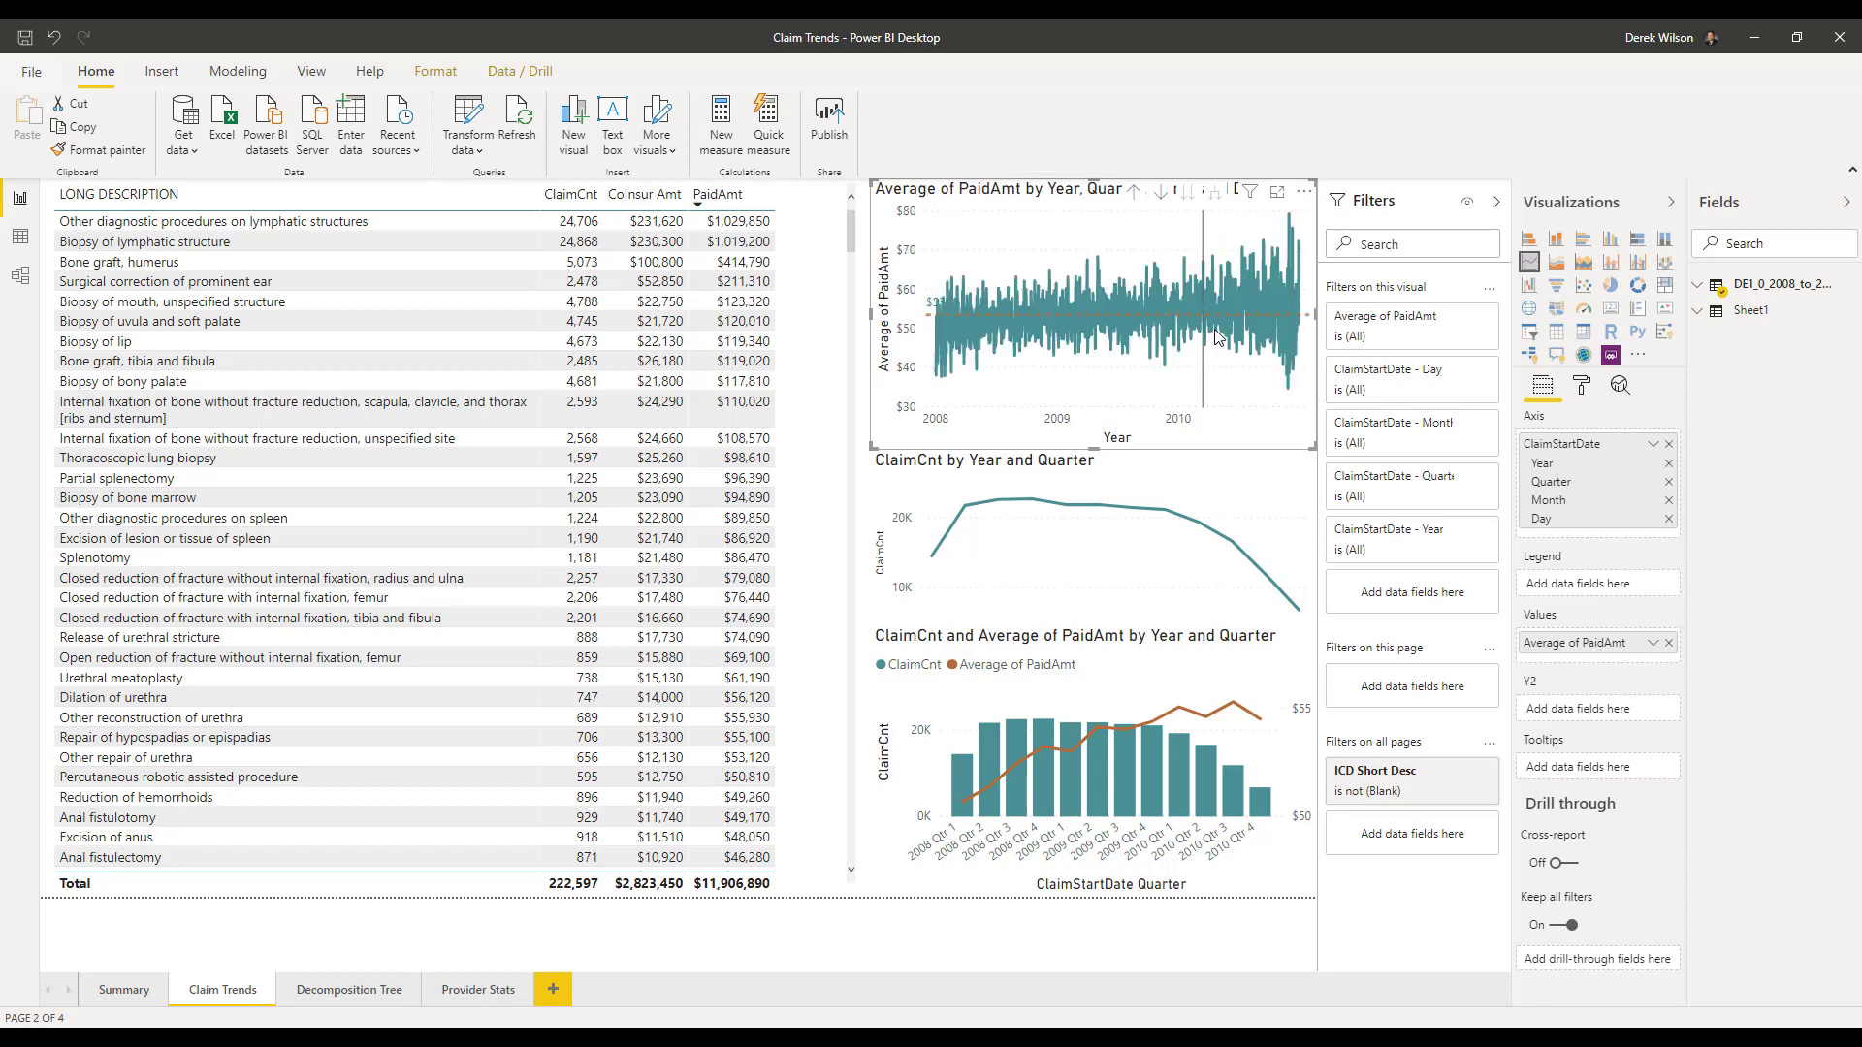
left_click(1134, 193)
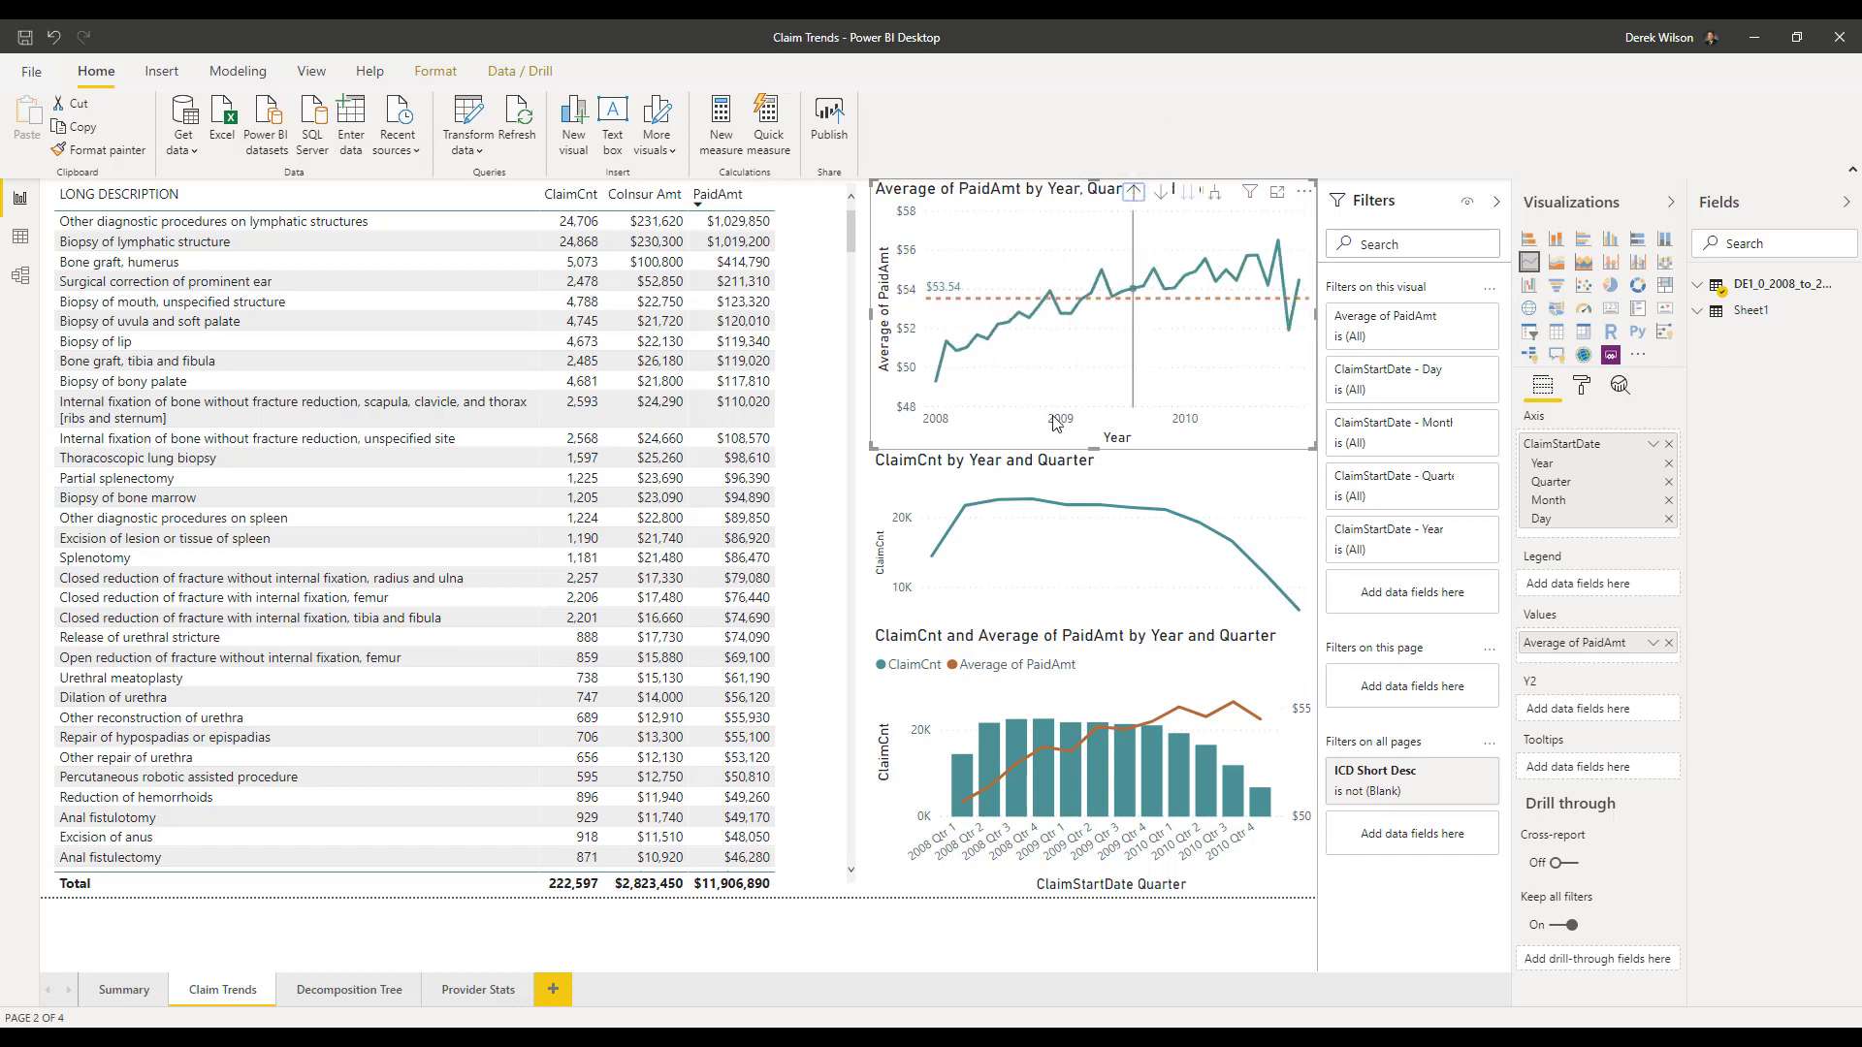
- Cross-filter the charts to Biopsy of lymphatic structure, then to the tibia and fibula fracture reduction
mouse_move(988, 344)
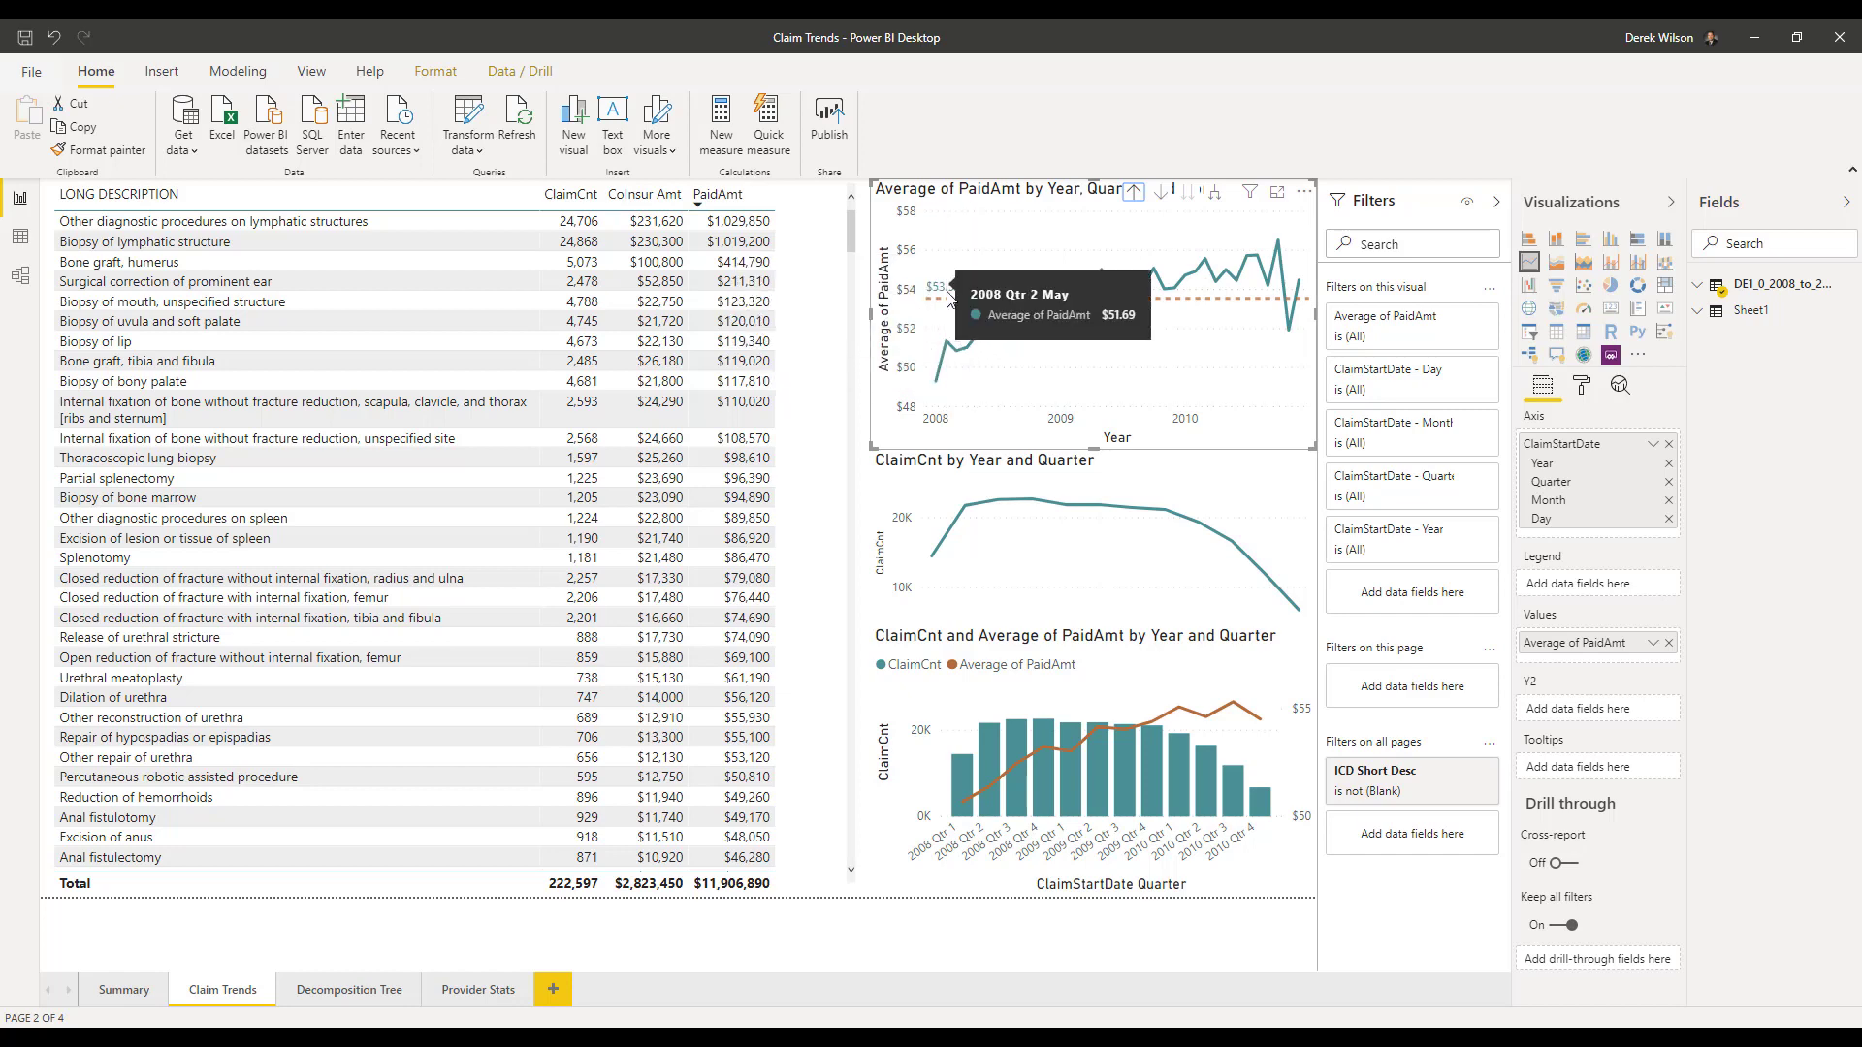
left_click(189, 244)
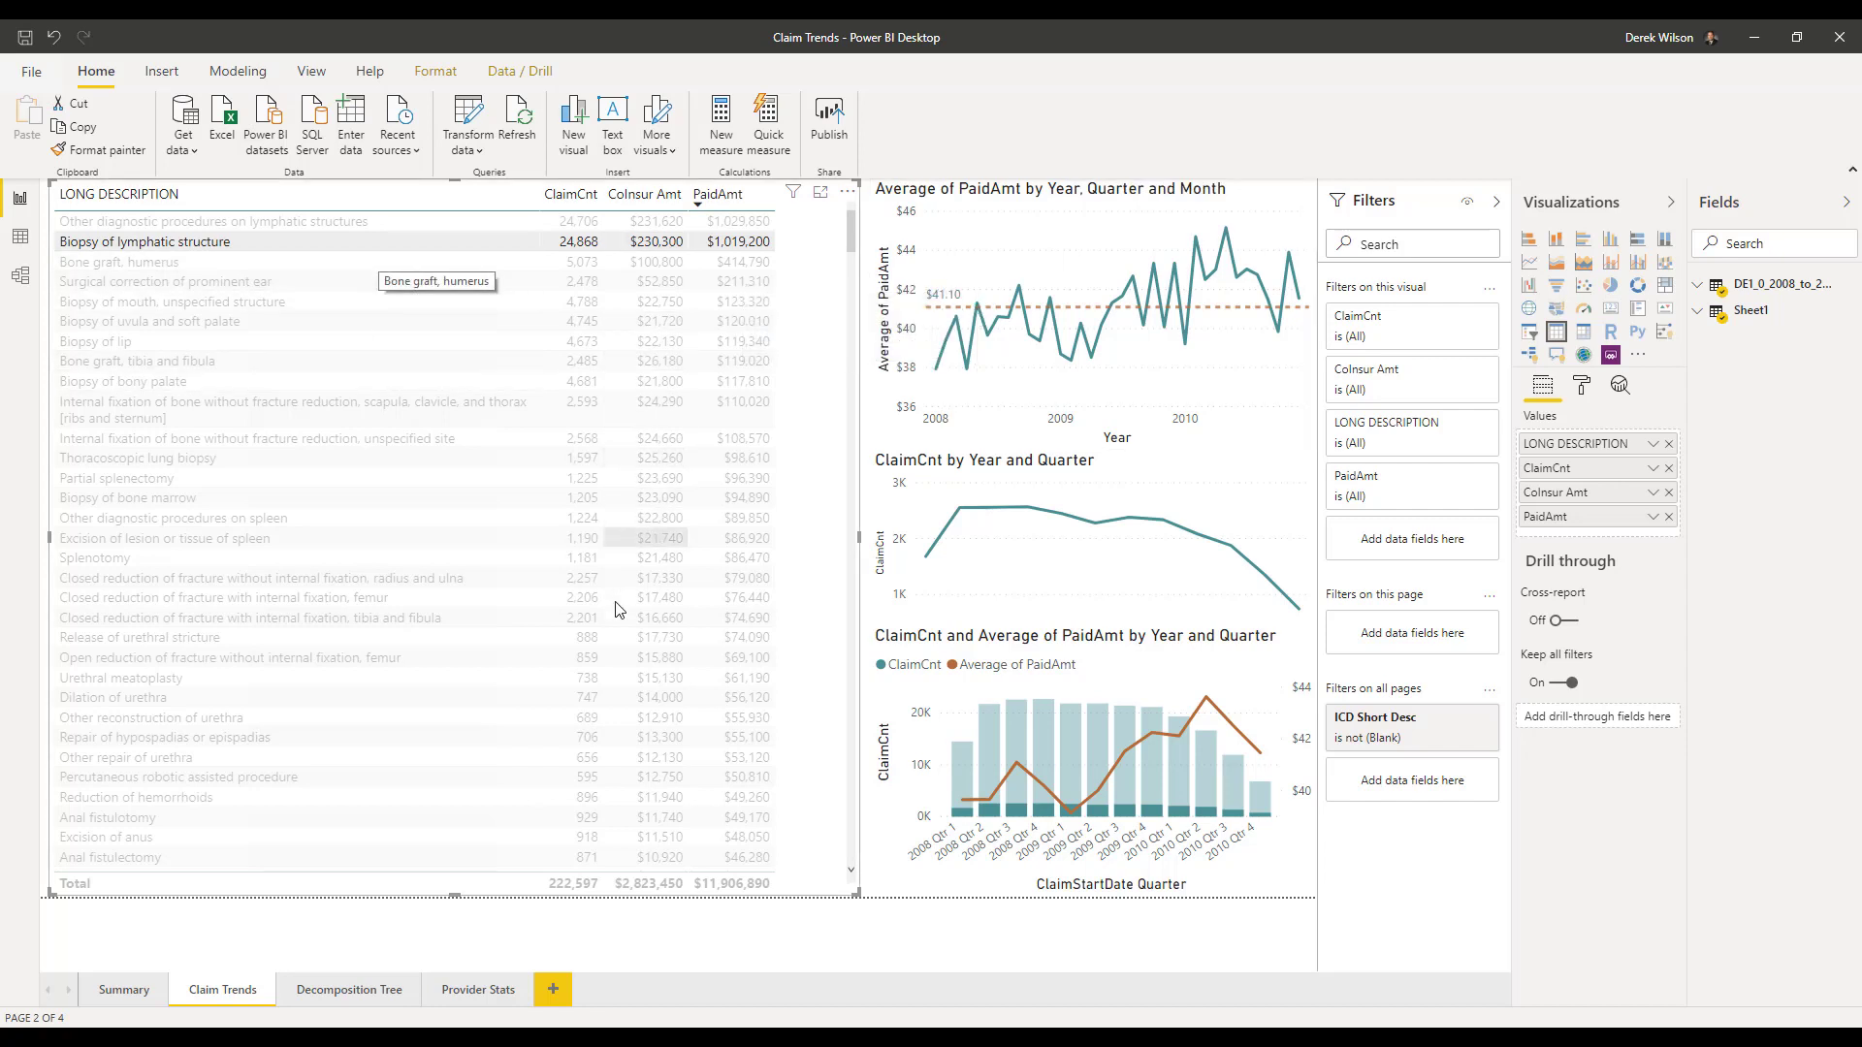
left_click(224, 622)
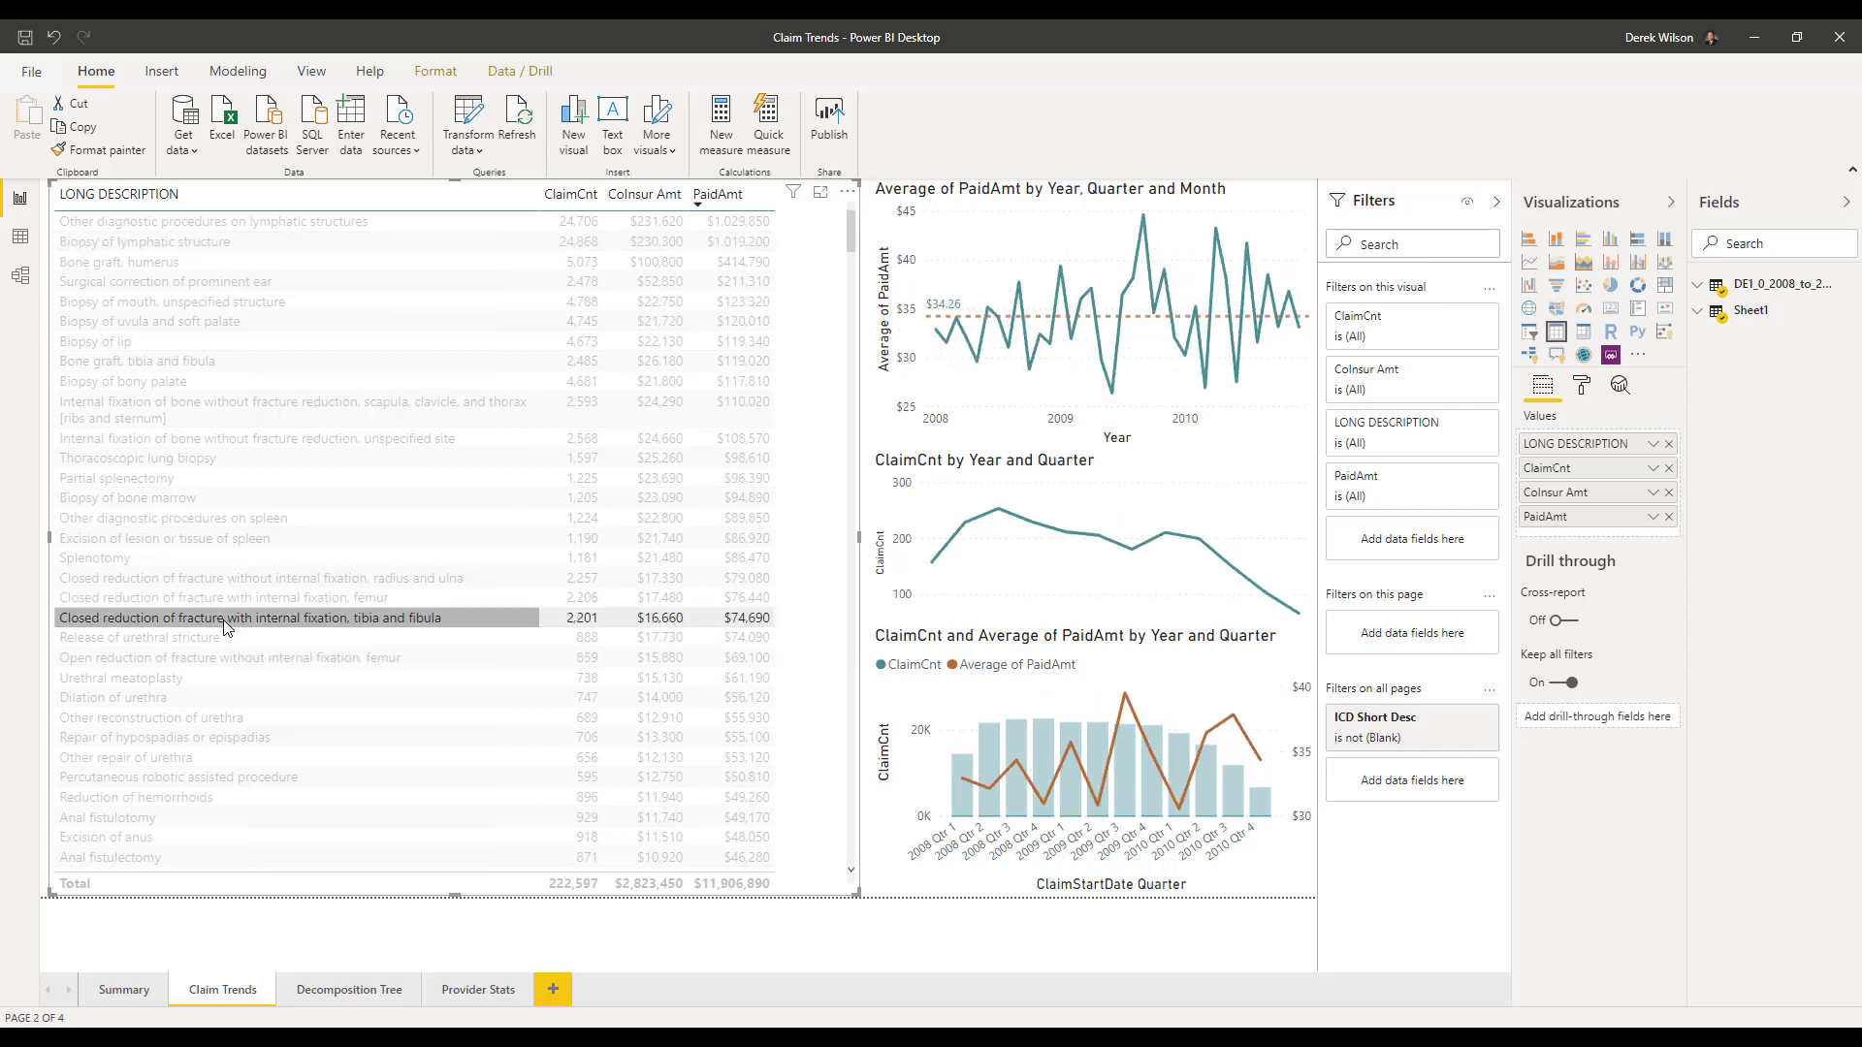
- On the Decomposition Tree page, select the first MemberID row to show its $4,880 breakdown
left_click(355, 991)
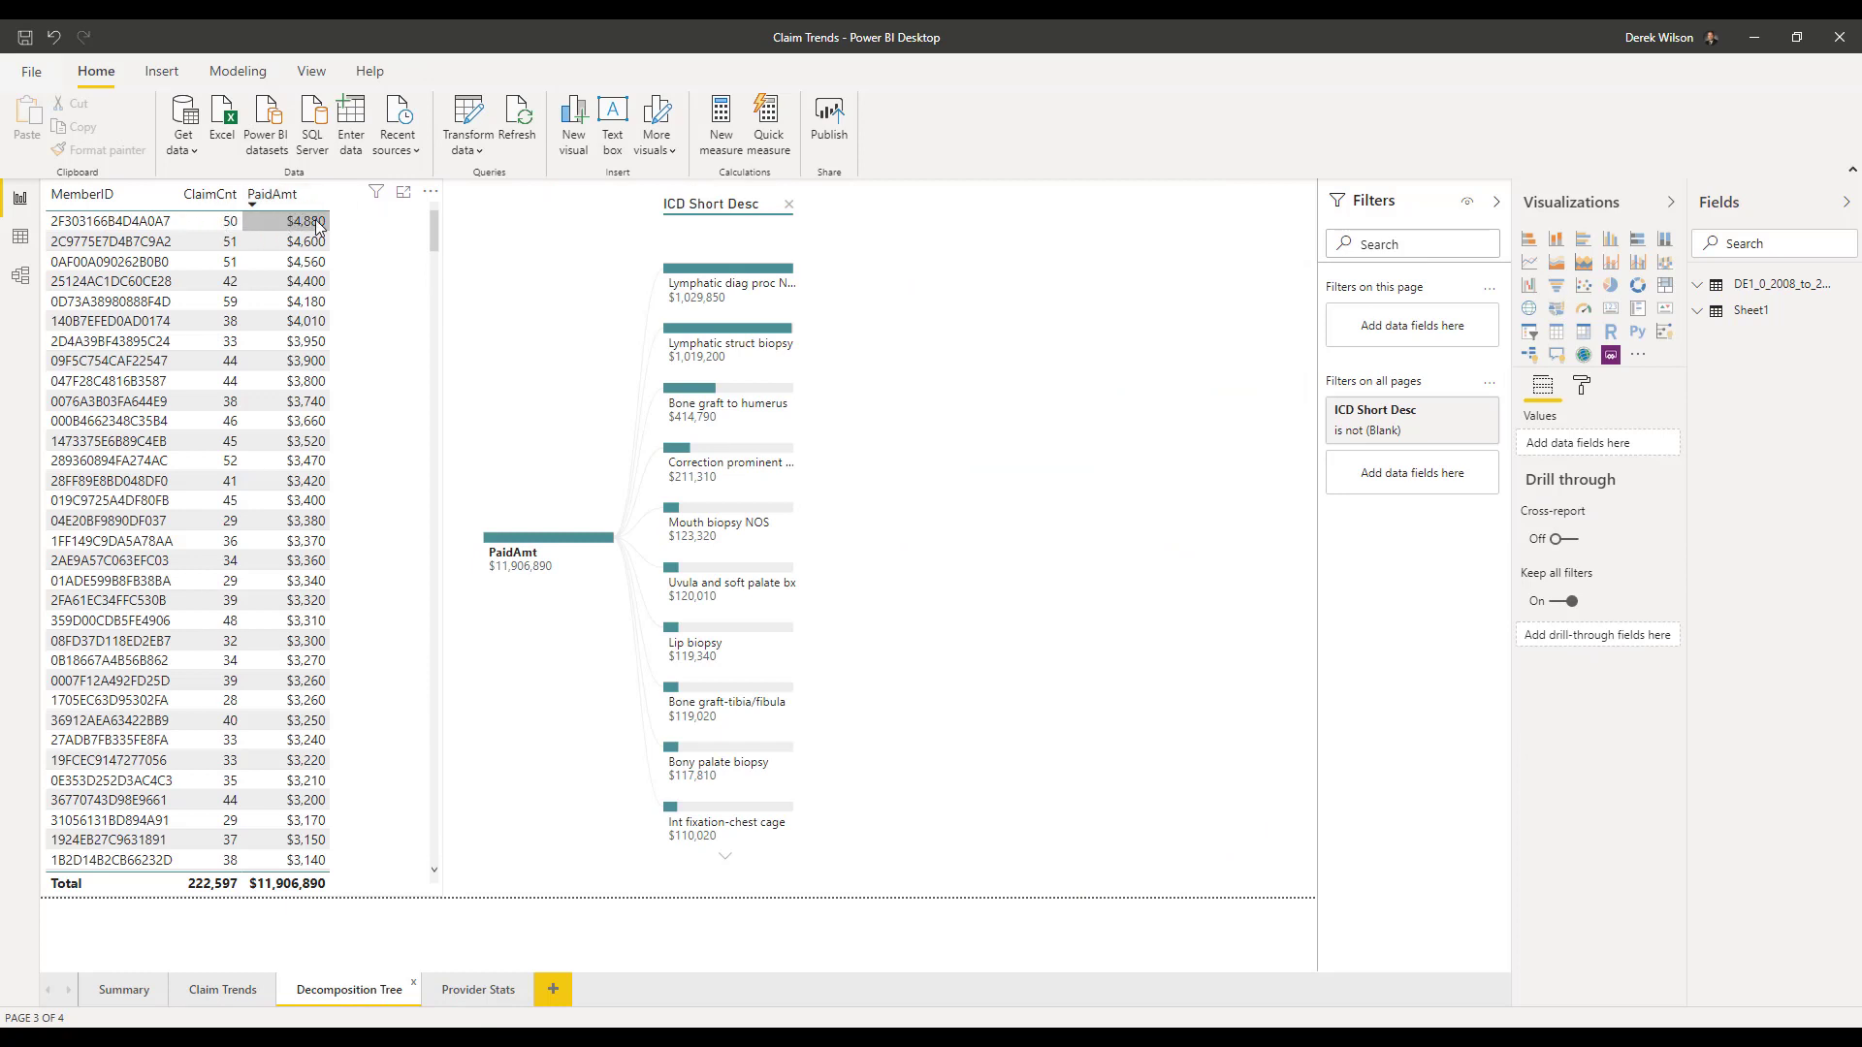
left_click(115, 223)
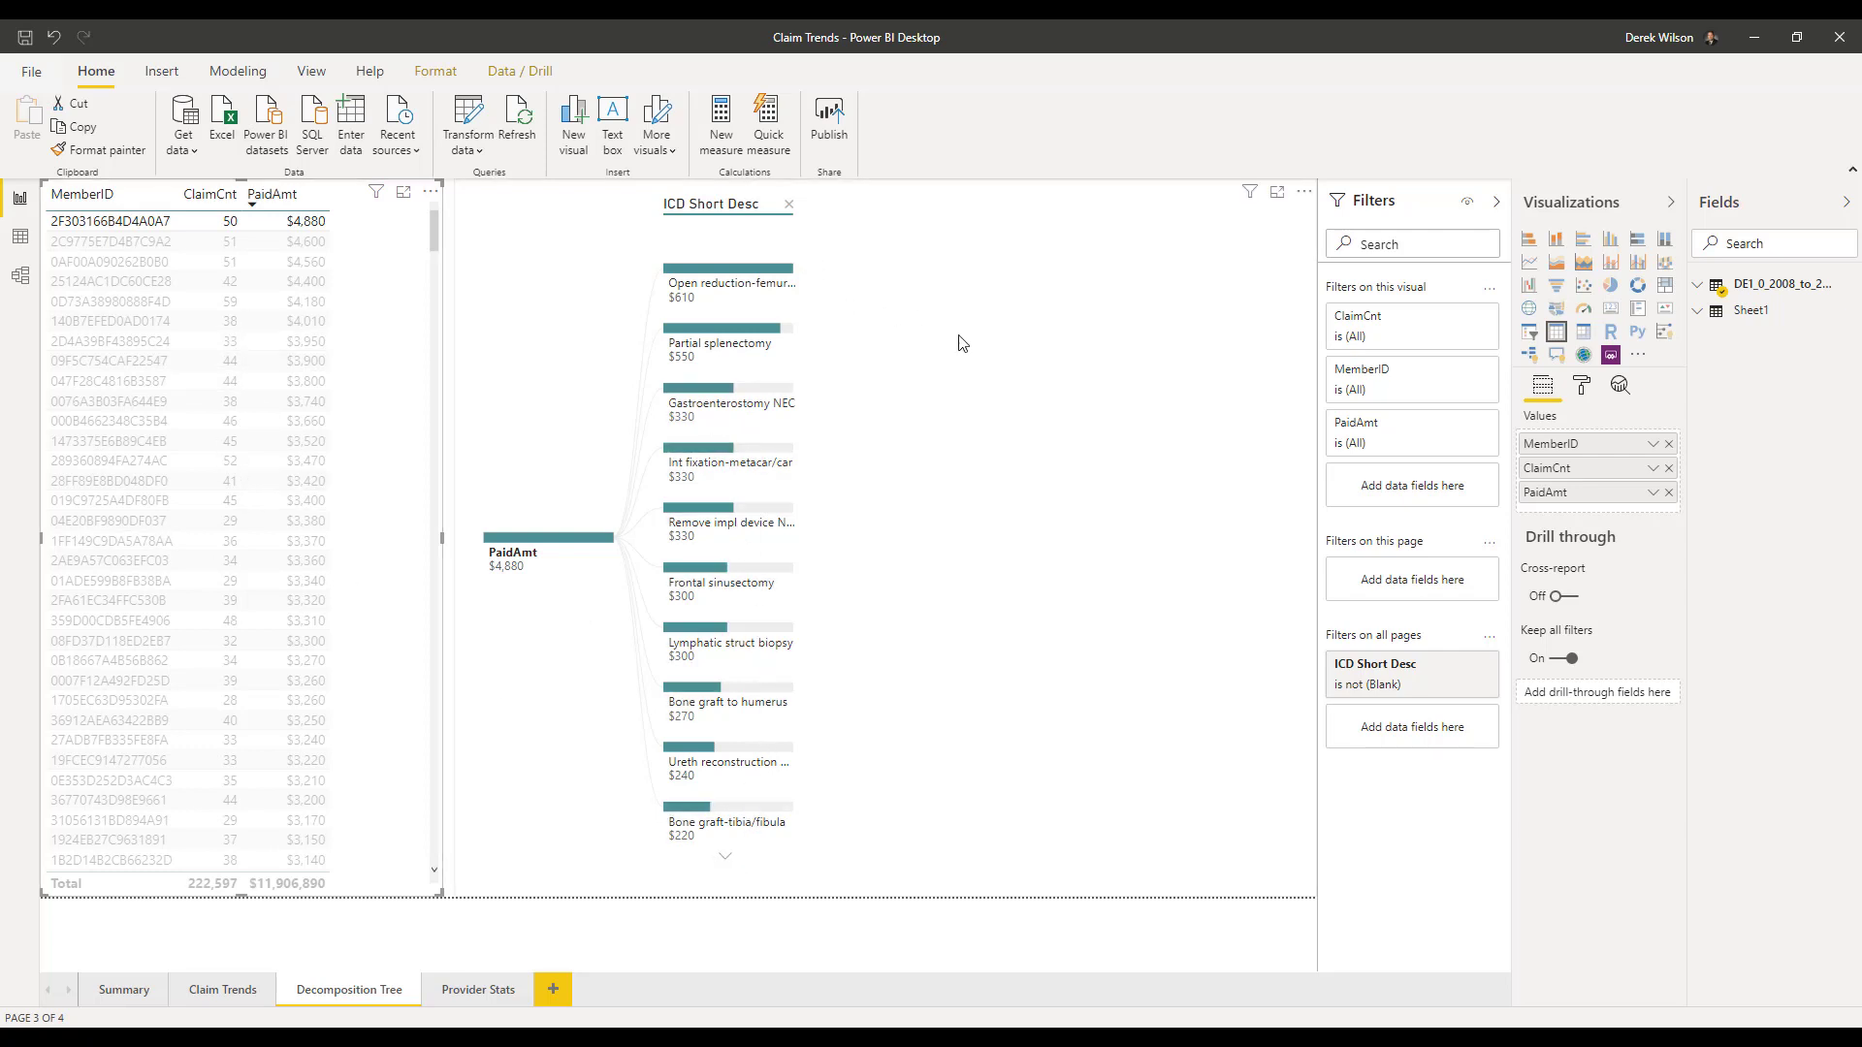
- On Provider Stats, filter the ClaimCnt trend to the top physician and expand its ICD Short Desc rows
left_click(486, 991)
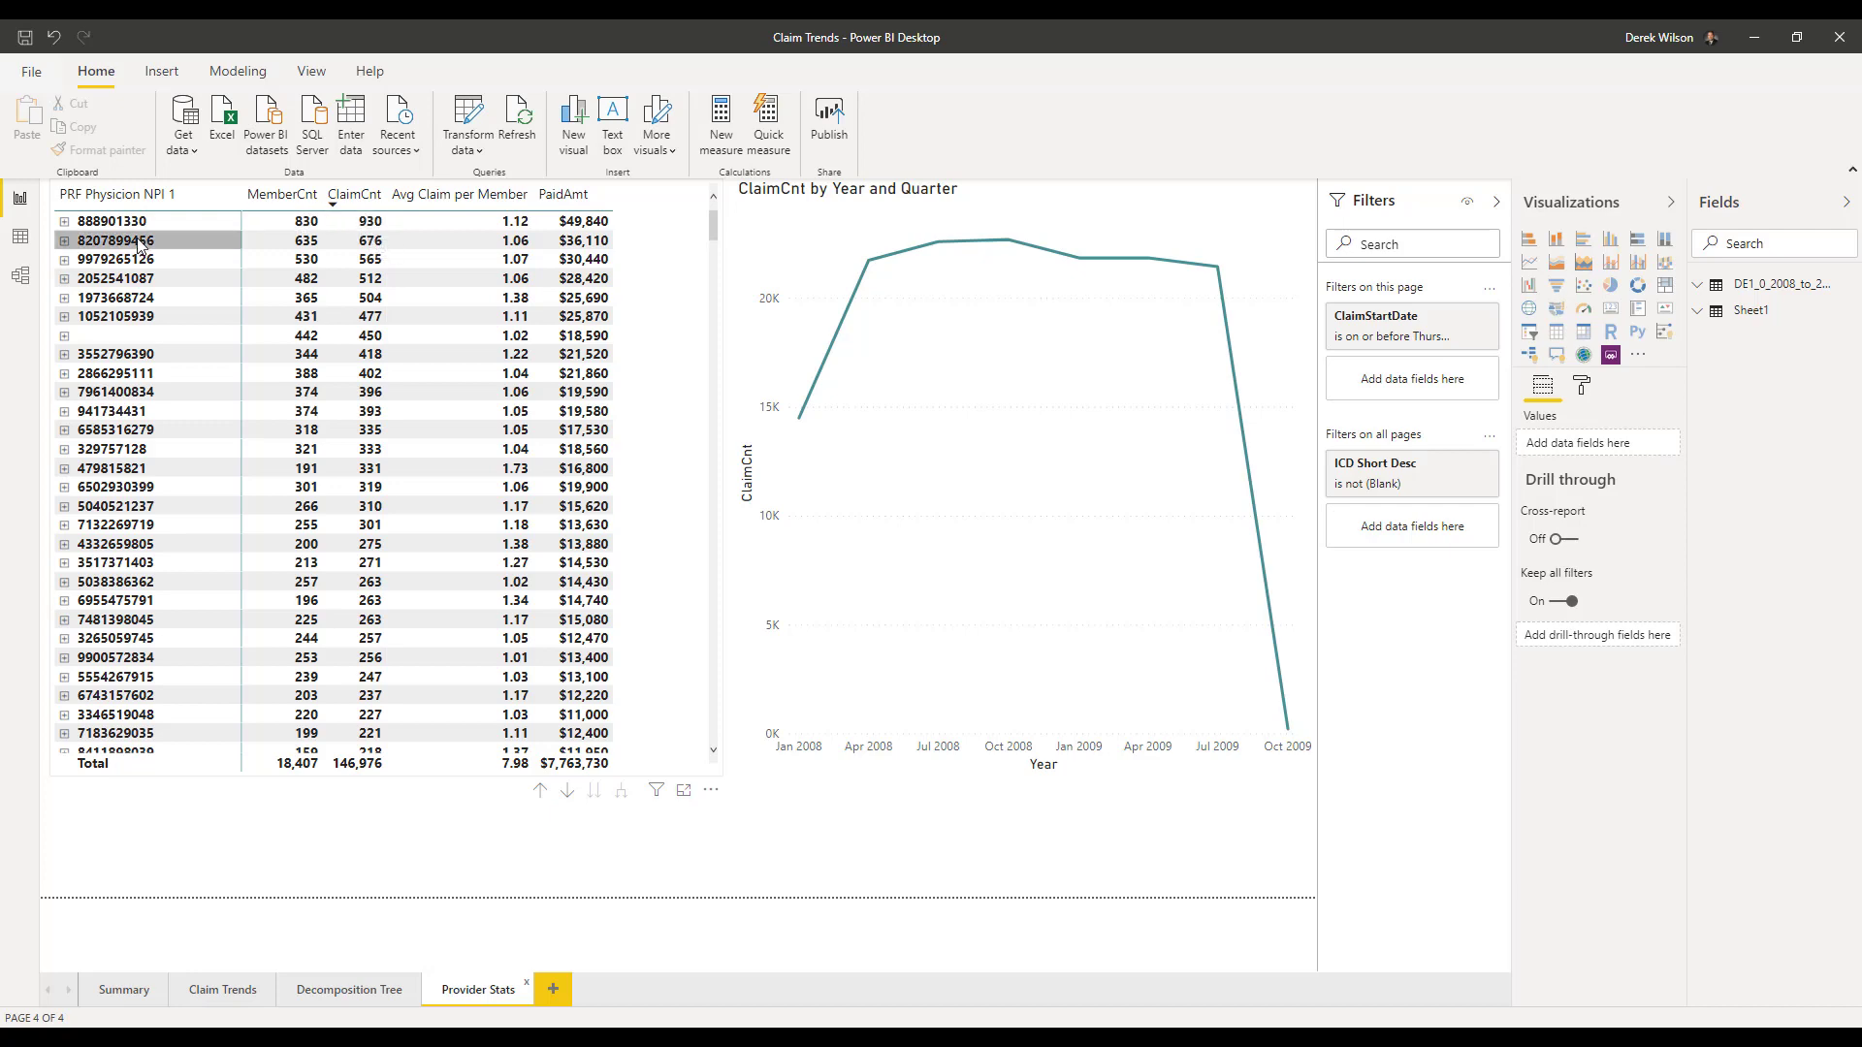
left_click(167, 228)
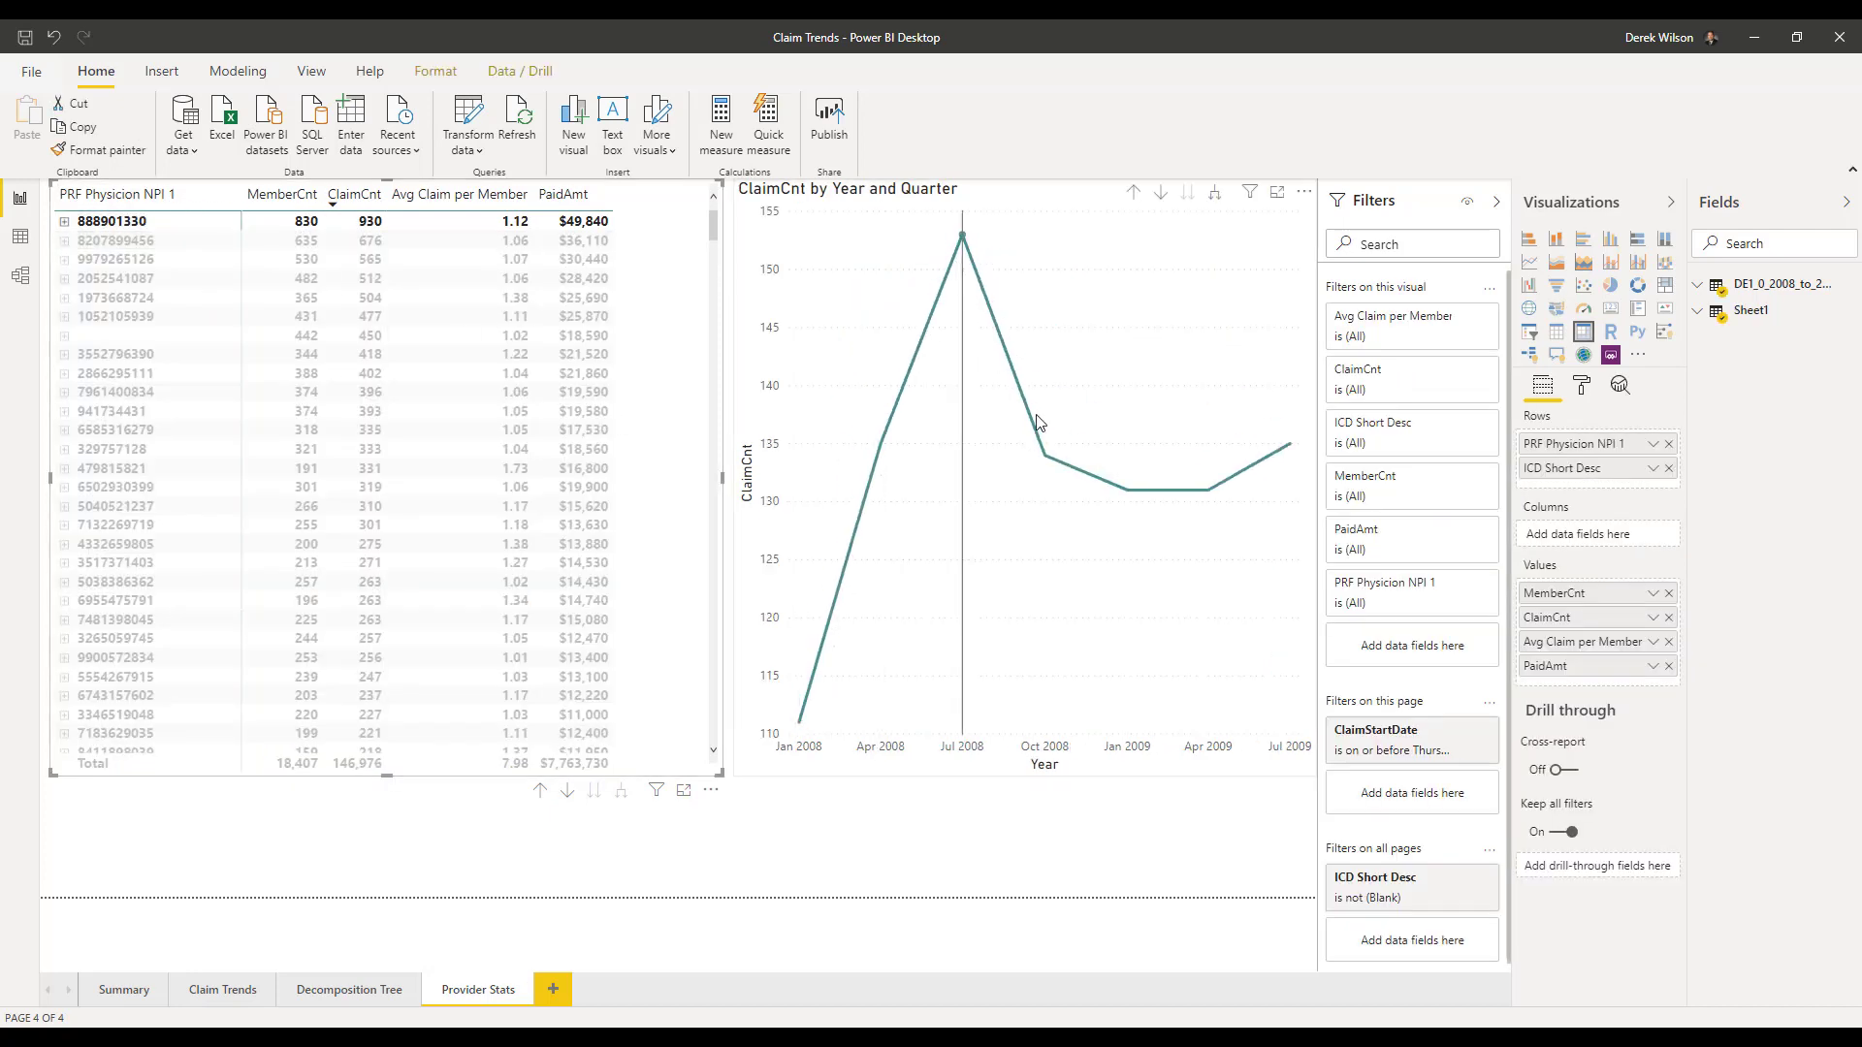
mouse_move(1257, 462)
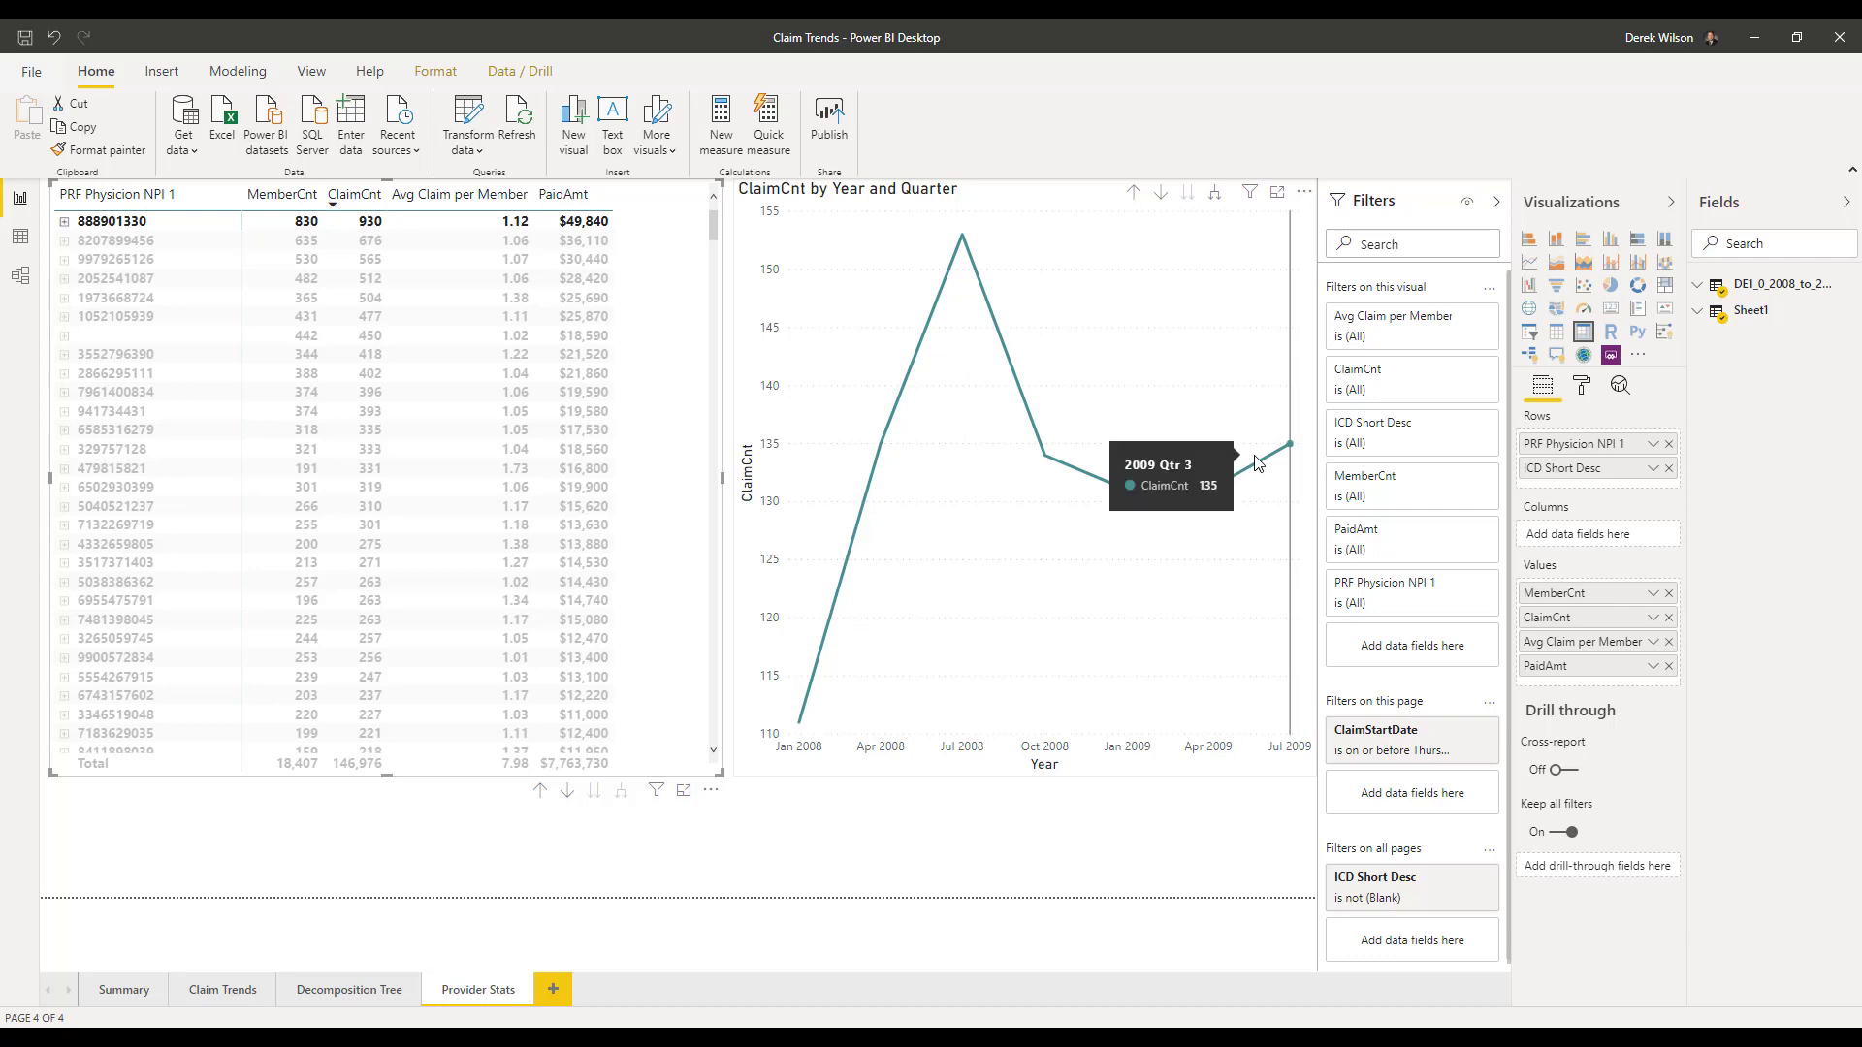
left_click(64, 223)
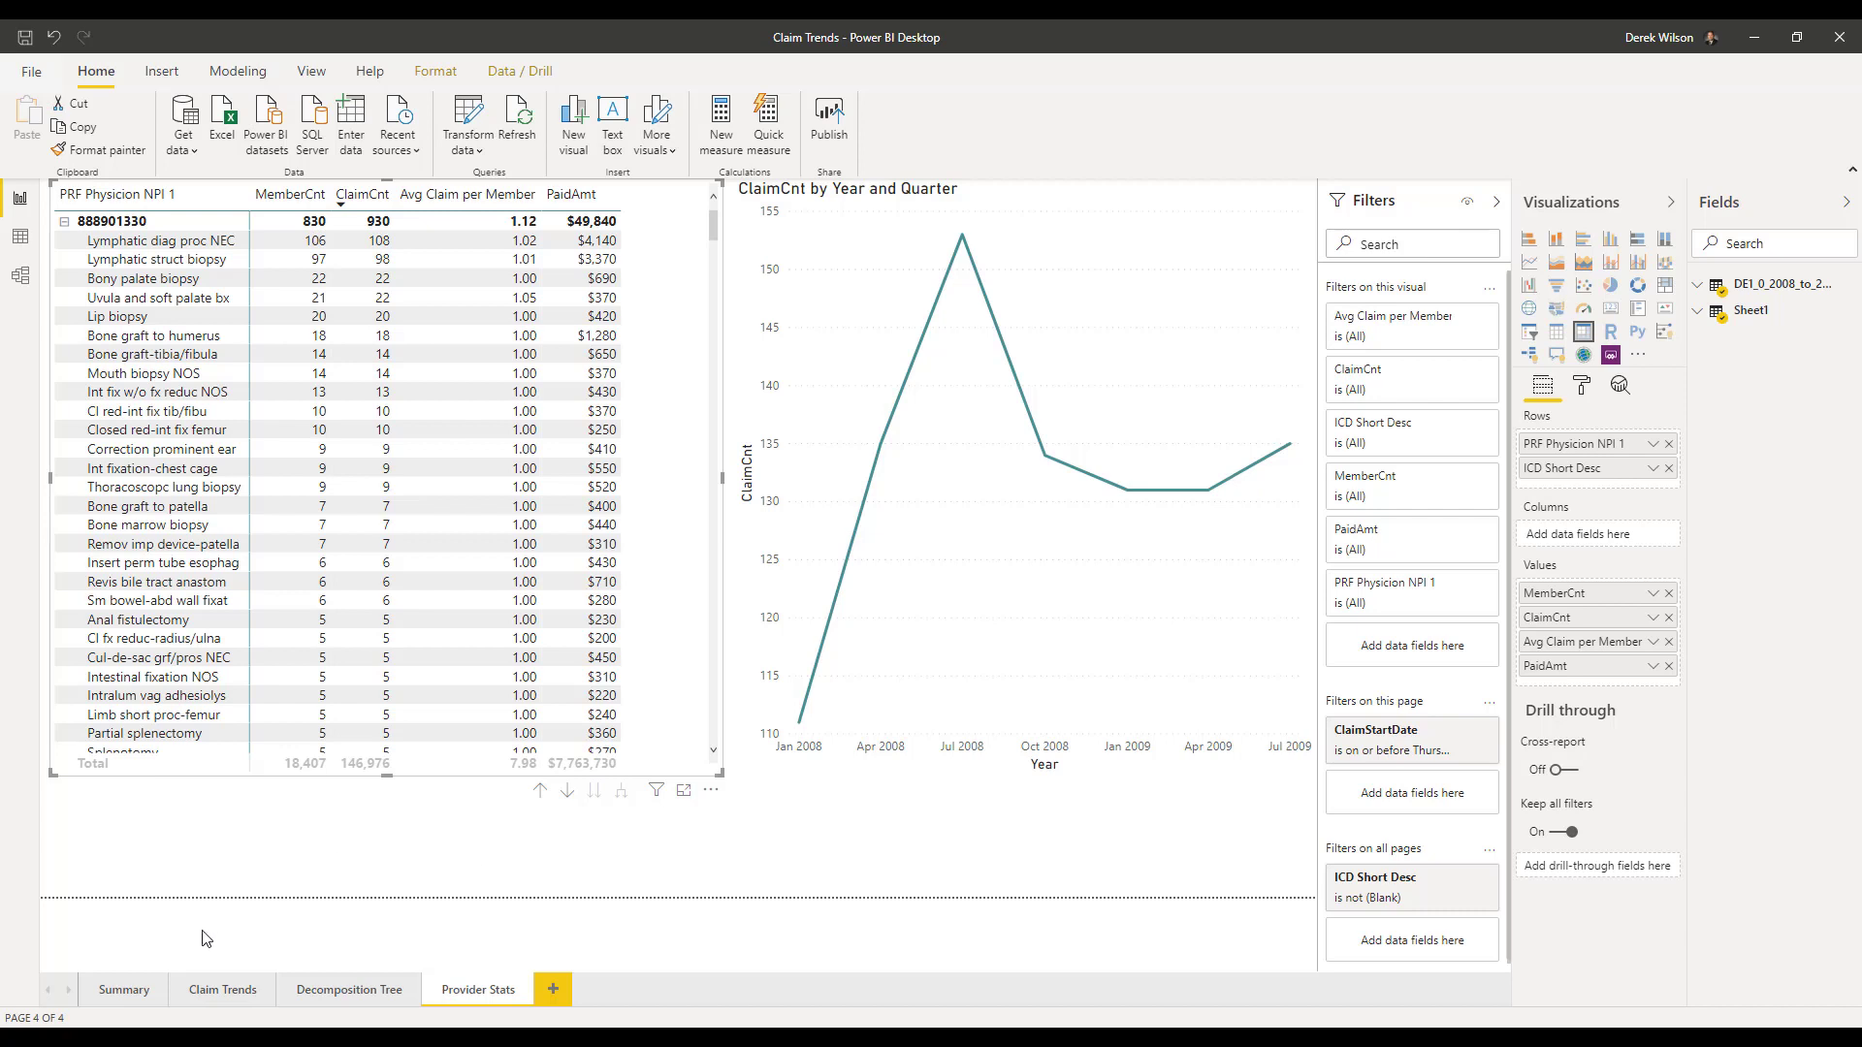
- Go back to the Summary page of the CDO Advisors Insurance Payer Report
left_click(128, 989)
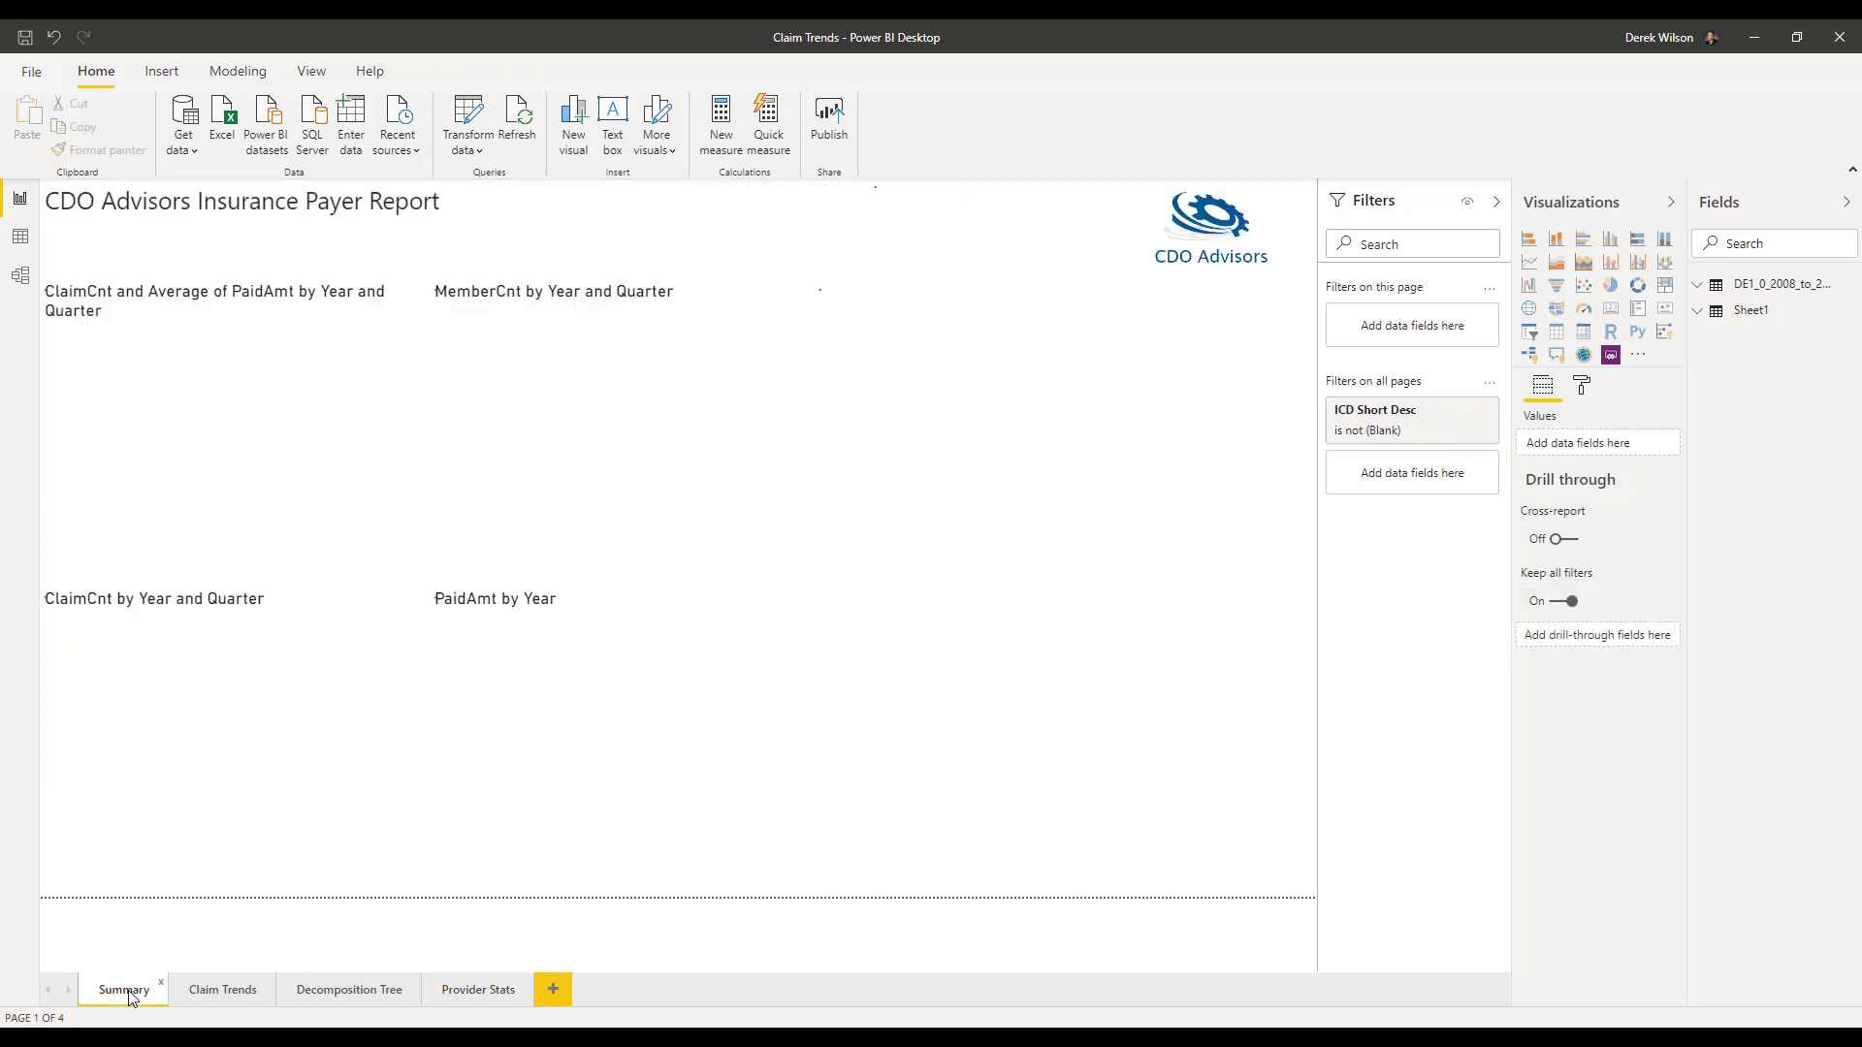